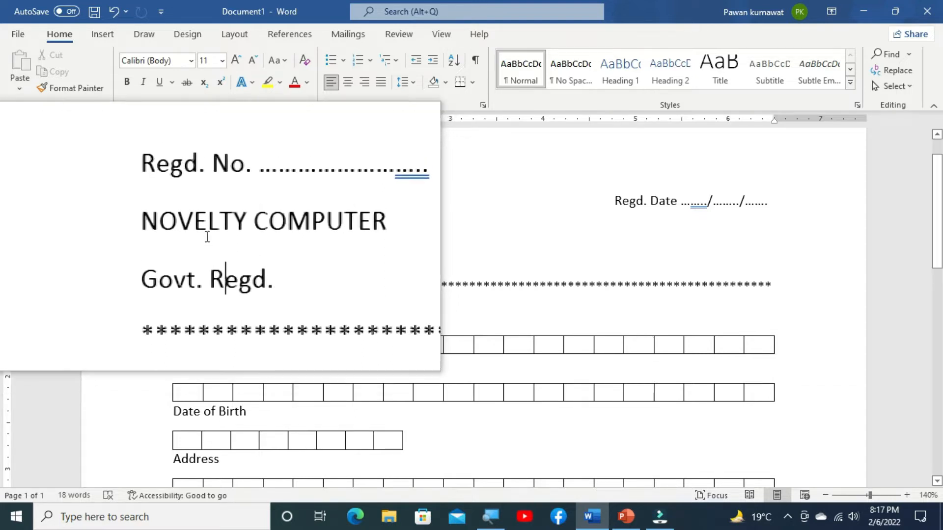
Try centre, right and left alignment on the NOVELTY COMPUTER and Govt. Regd. lines, finishing with both centred
click(174, 229)
drag(174, 228, 252, 265)
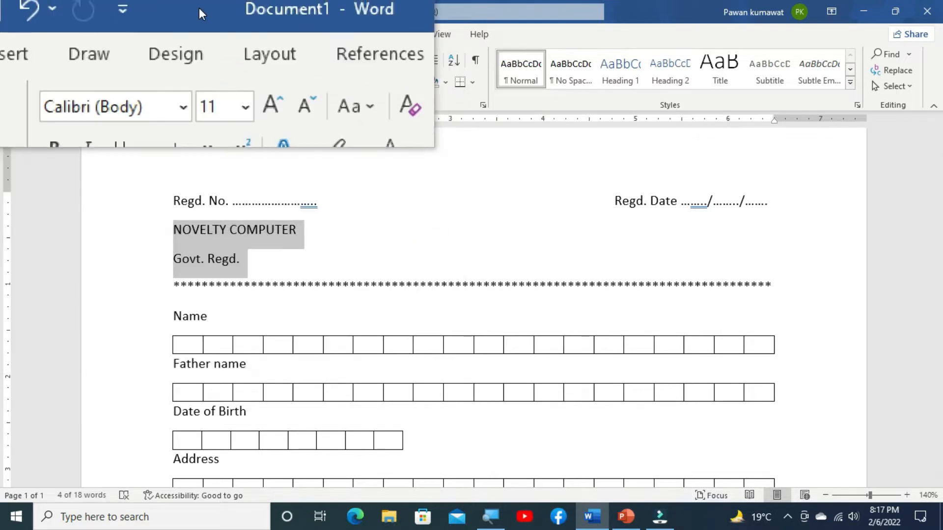
key(ctrl+e)
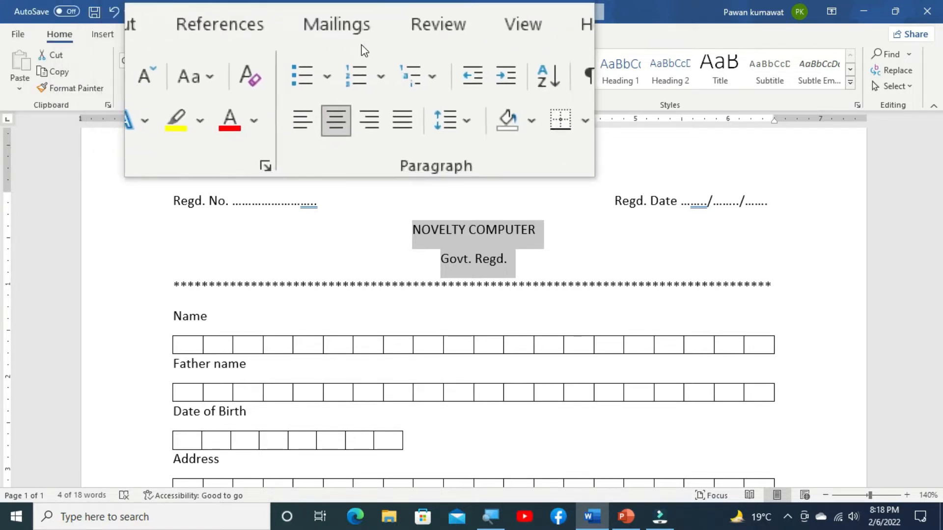
key(ctrl+r)
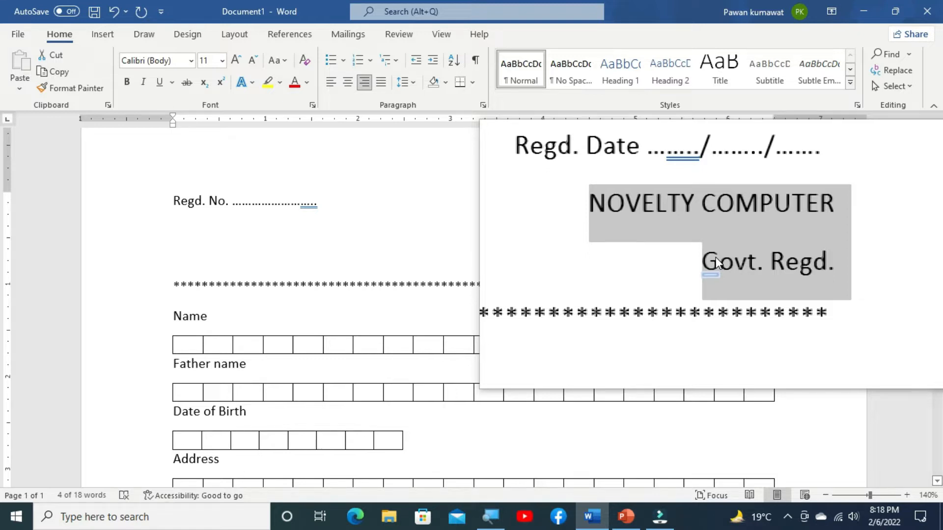
key(ctrl+l)
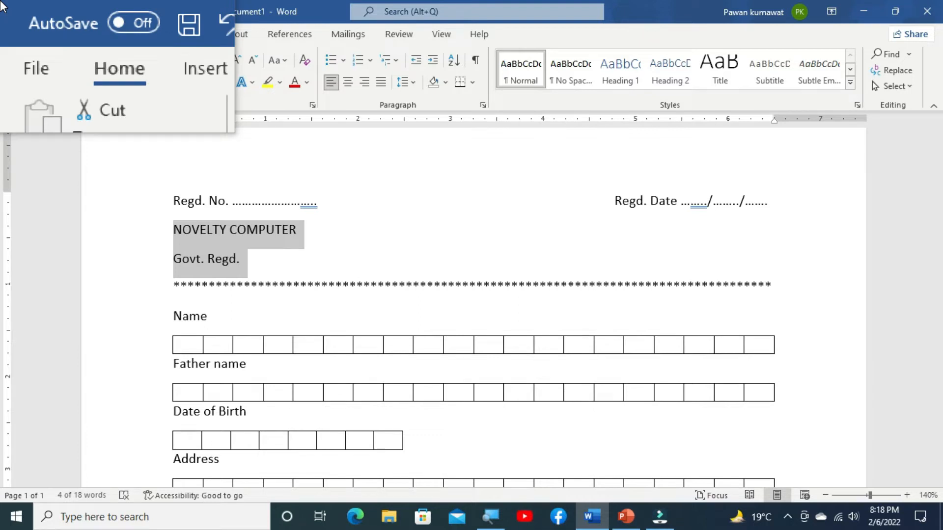
key(ctrl+e)
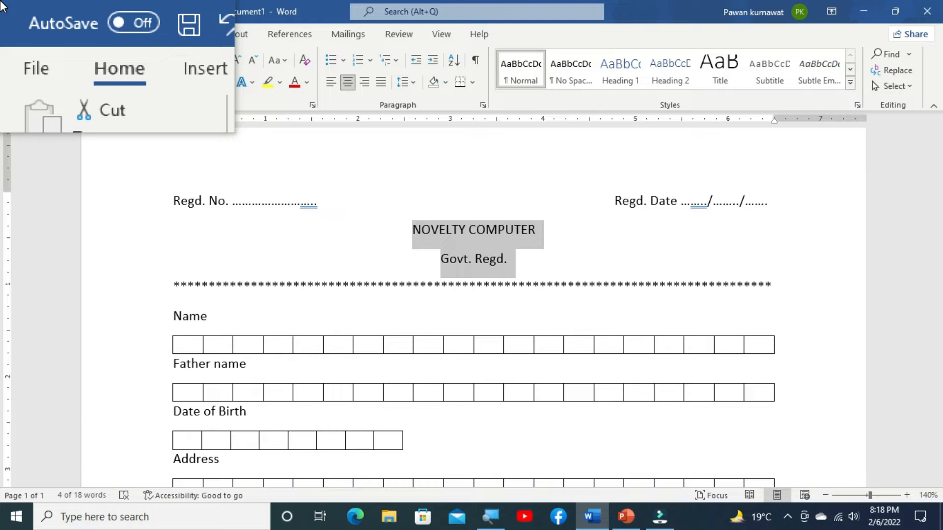
Enlarge the NOVELTY COMPUTER heading by several font sizes and make it bold
key(Left)
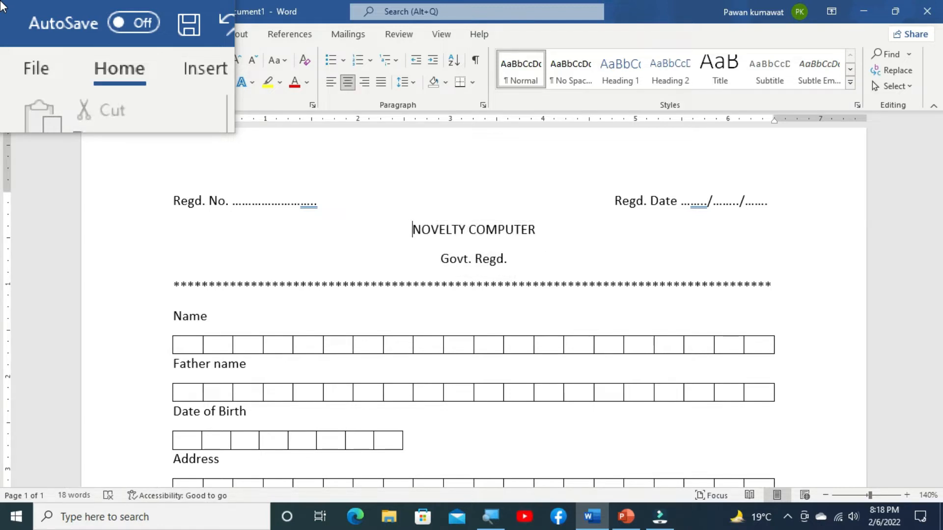
key(shift+Down)
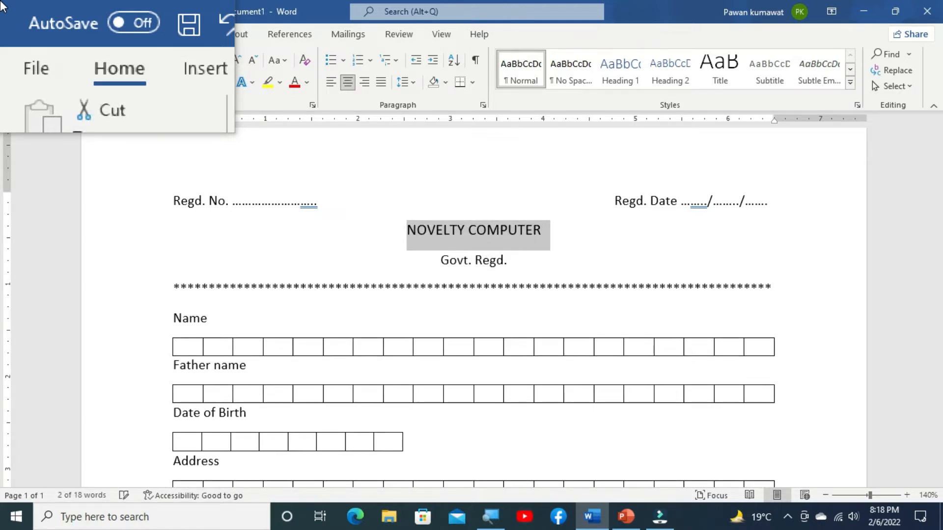
key(ctrl+shift+period)
key(ctrl+shift+period)
key(ctrl+shift+period)
key(ctrl+shift+period)
key(ctrl+shift+period)
key(ctrl+shift+period)
key(ctrl+shift+period)
key(ctrl+shift+period)
key(ctrl+shift+period)
key(ctrl+shift+period)
key(ctrl+shift+period)
key(ctrl+b)
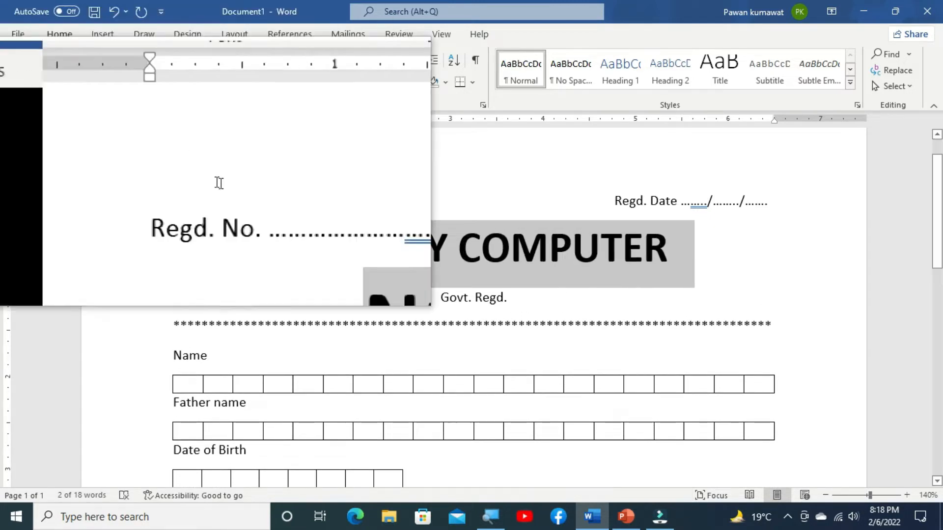
click(310, 245)
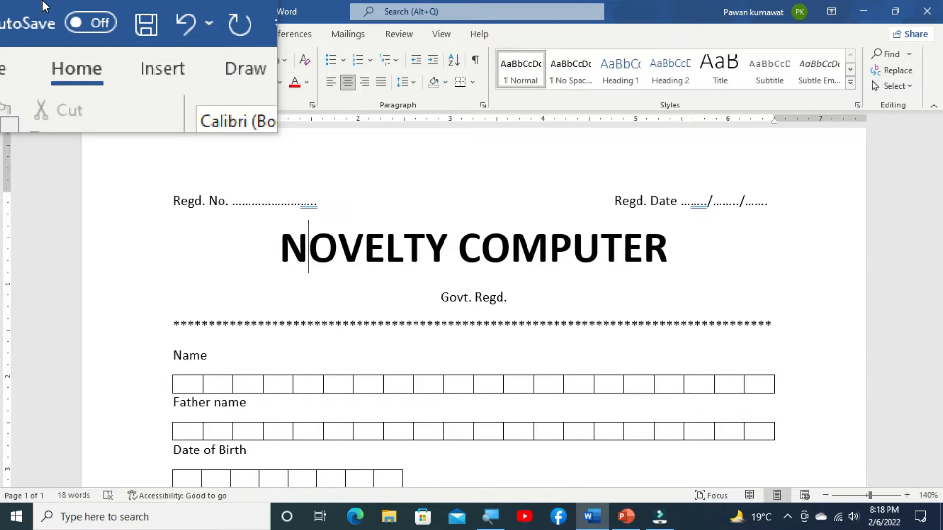
key(Home)
key(shift+End)
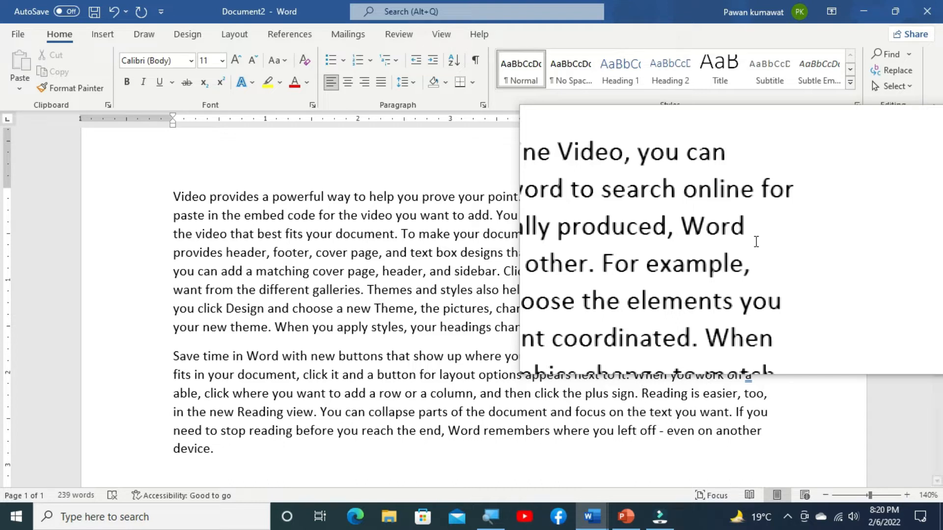
Justify both paragraphs of the video text in Document2, trying left alignment in between
click(757, 242)
key(ctrl+j)
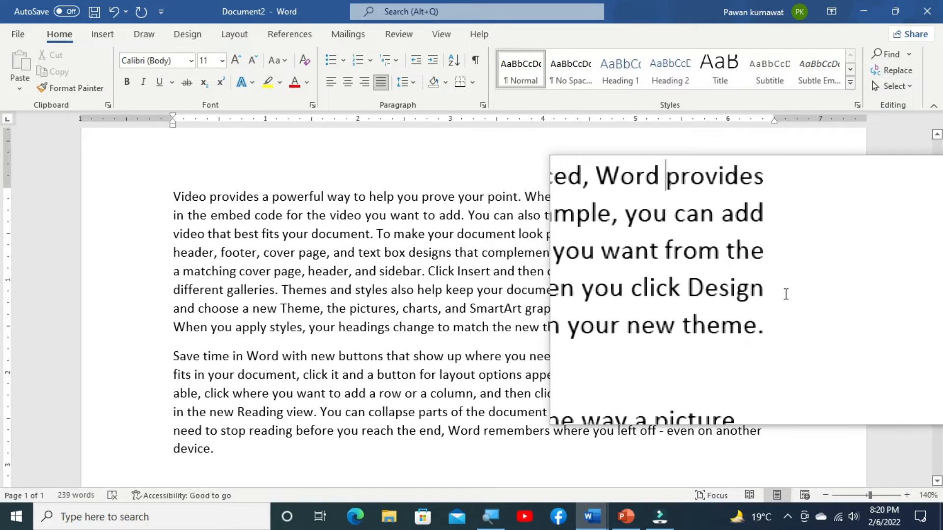
key(ctrl+l)
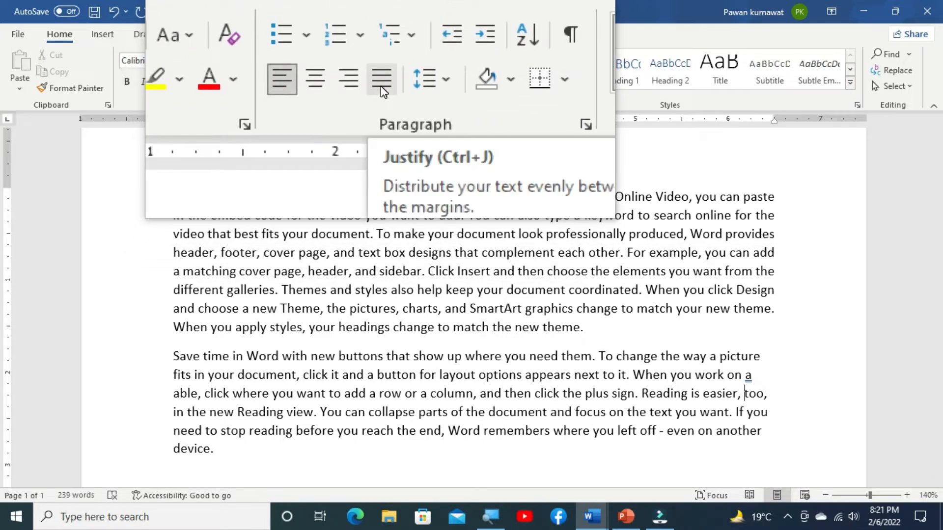
click(382, 85)
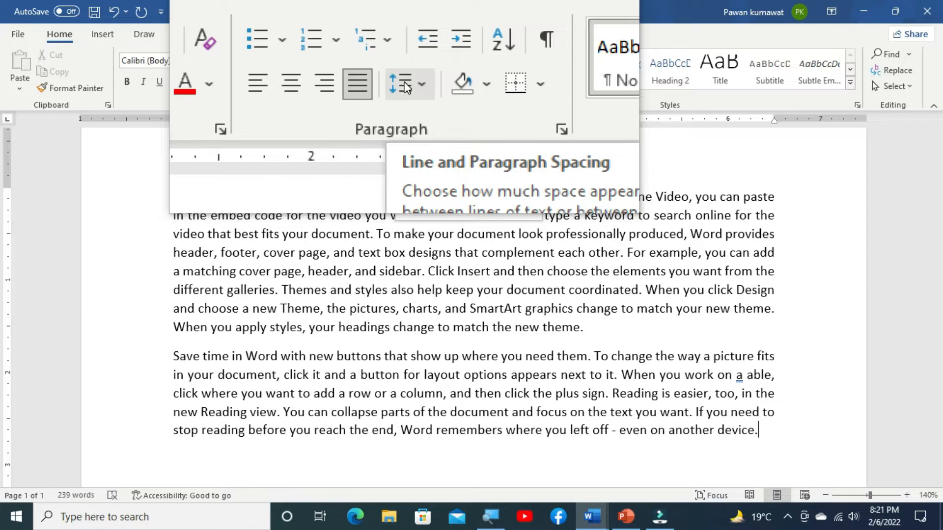
Set the line spacing of the first paragraph to 2.0
click(231, 251)
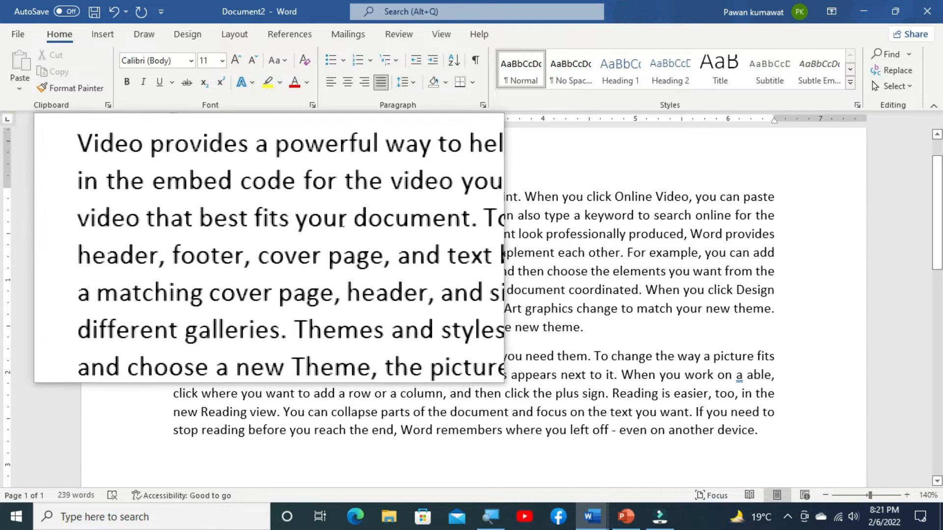
click(409, 85)
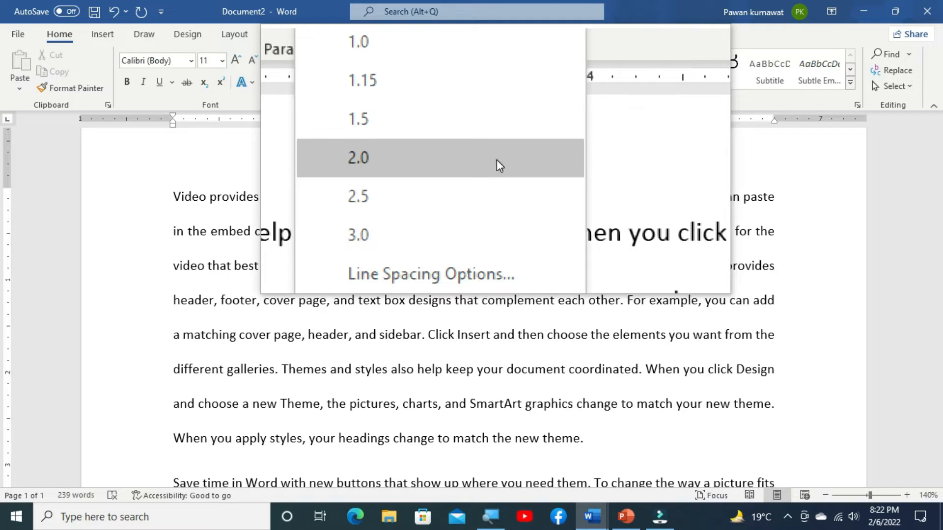
click(497, 160)
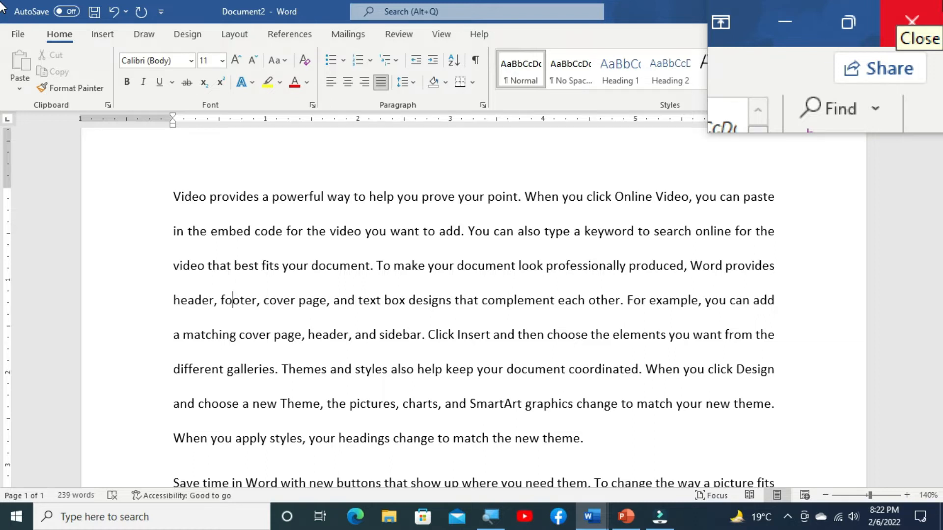
Set the line spacing of the first paragraph to 1.15
click(413, 83)
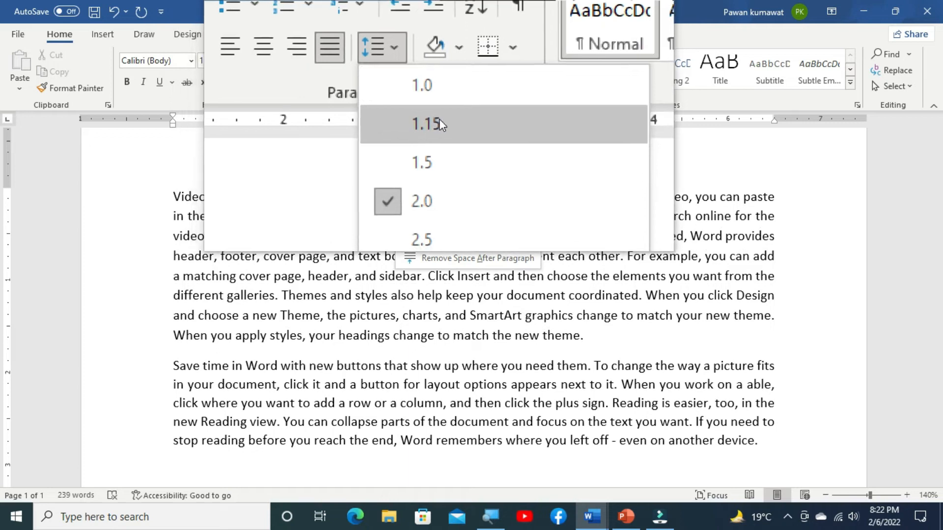
click(440, 120)
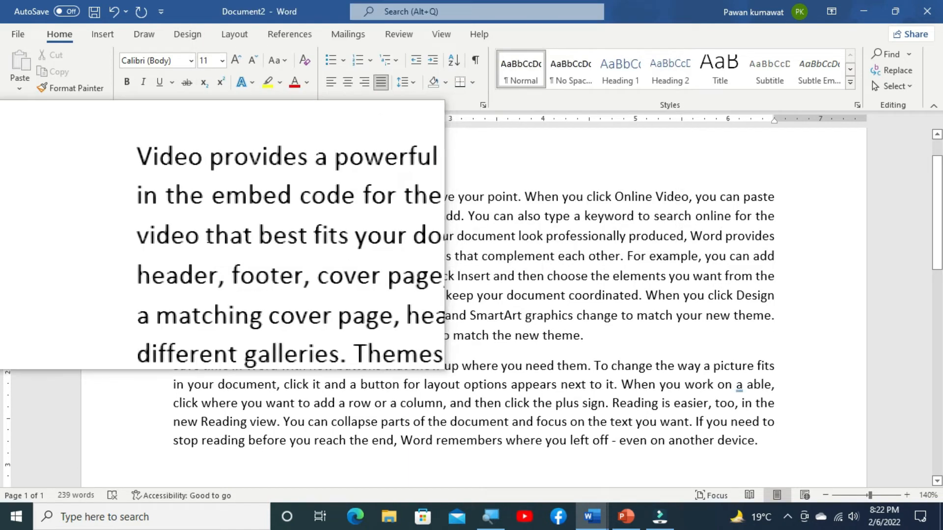
click(208, 236)
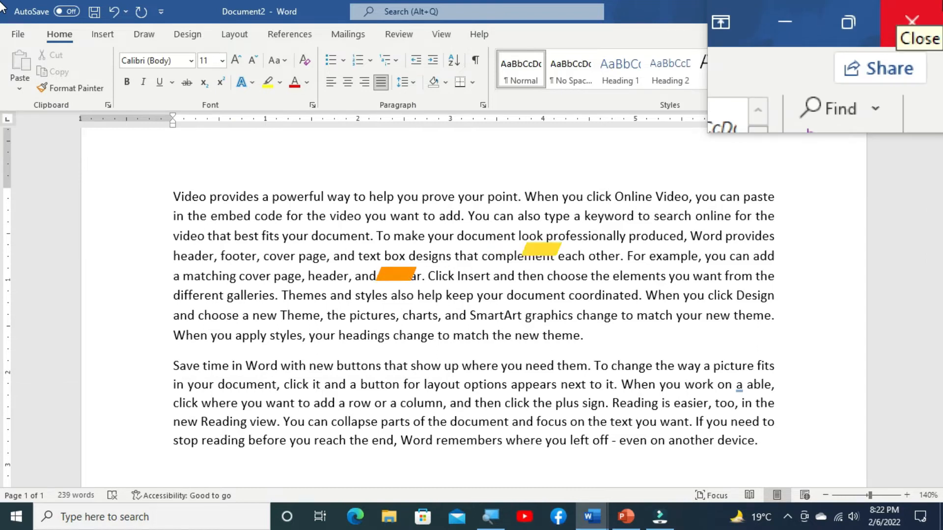
Alternate the first paragraph between single and double line spacing several times, finishing with double spacing
key(ctrl+1)
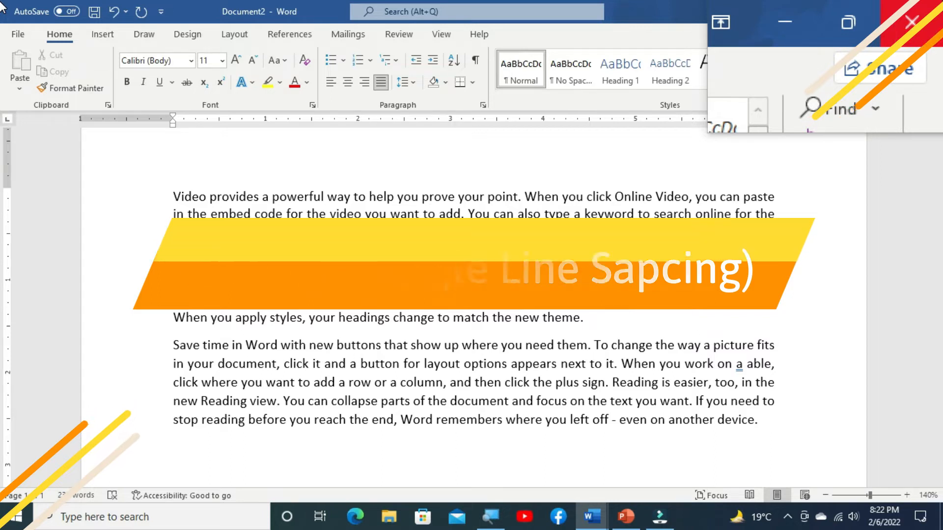
key(ctrl+2)
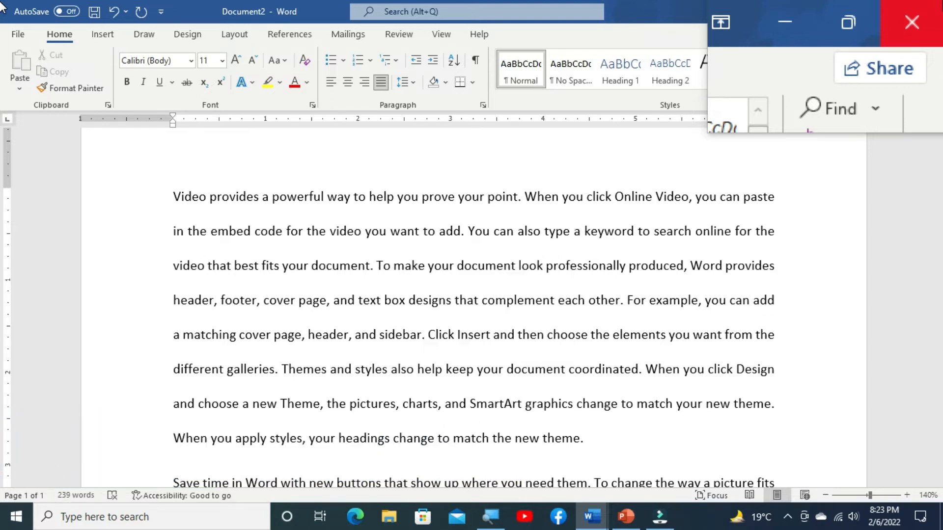
key(ctrl+1)
key(ctrl+2)
key(ctrl+1)
key(ctrl+2)
key(ctrl+1)
key(ctrl+2)
Reset the paragraph formatting of the whole document to the default alignment and line spacing
key(ctrl+a)
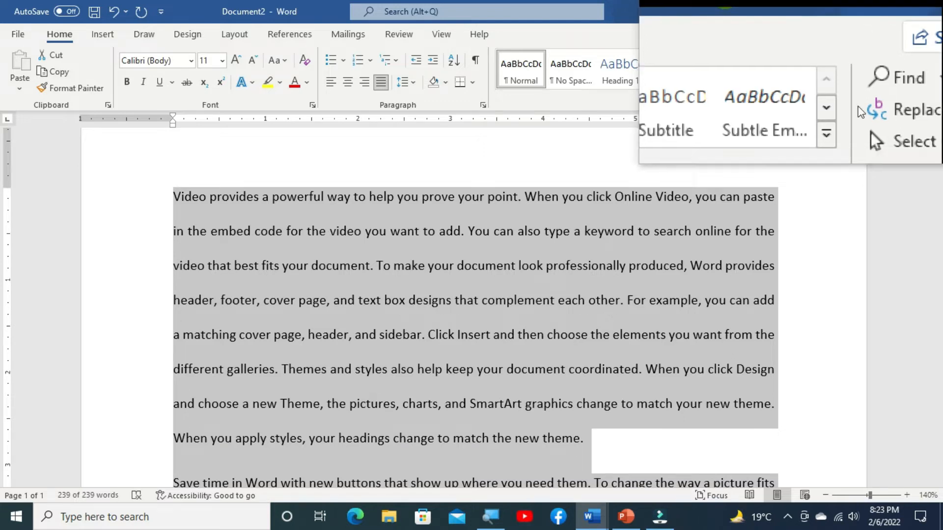
key(ctrl+q)
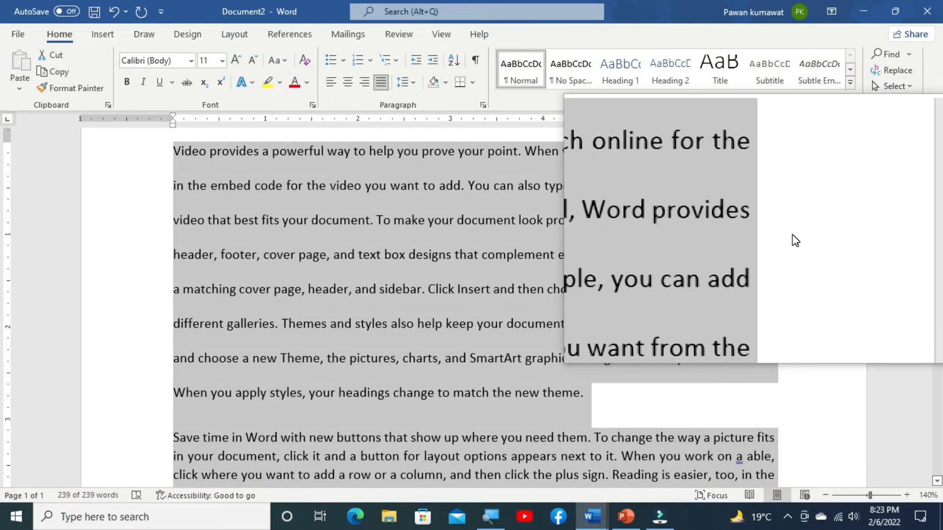
key(ctrl+q)
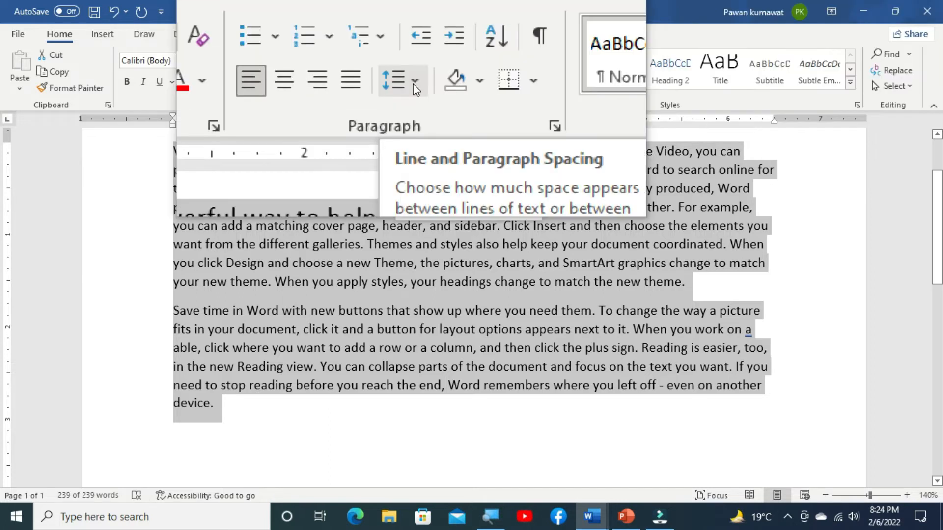
Add space before both paragraphs, then remove that space again
click(414, 83)
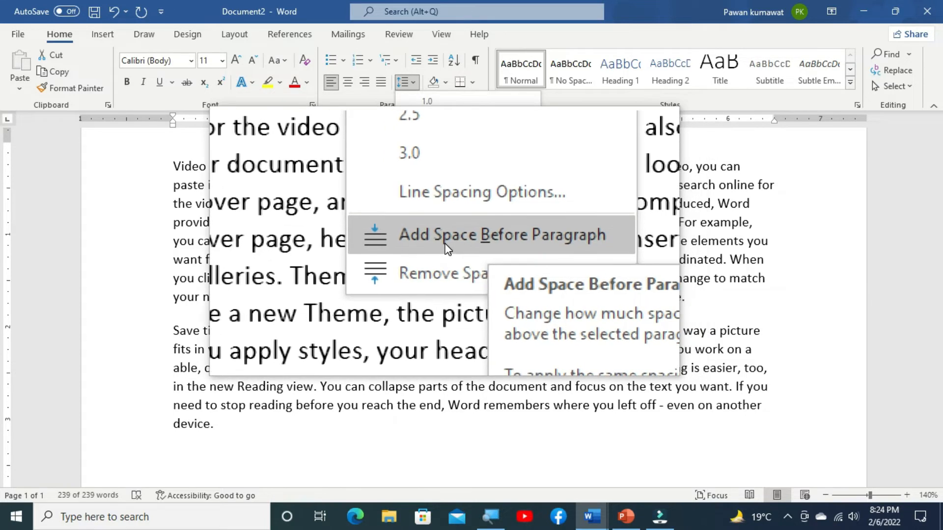
click(447, 248)
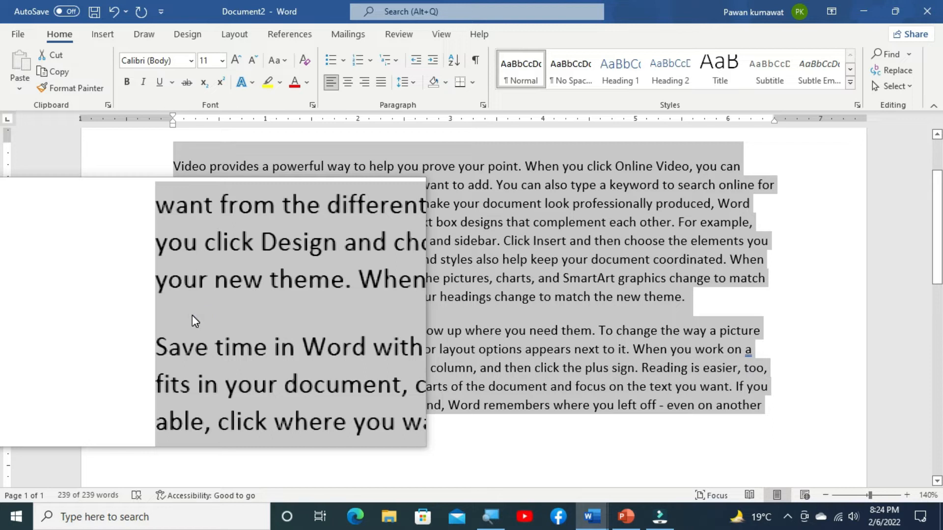
click(413, 82)
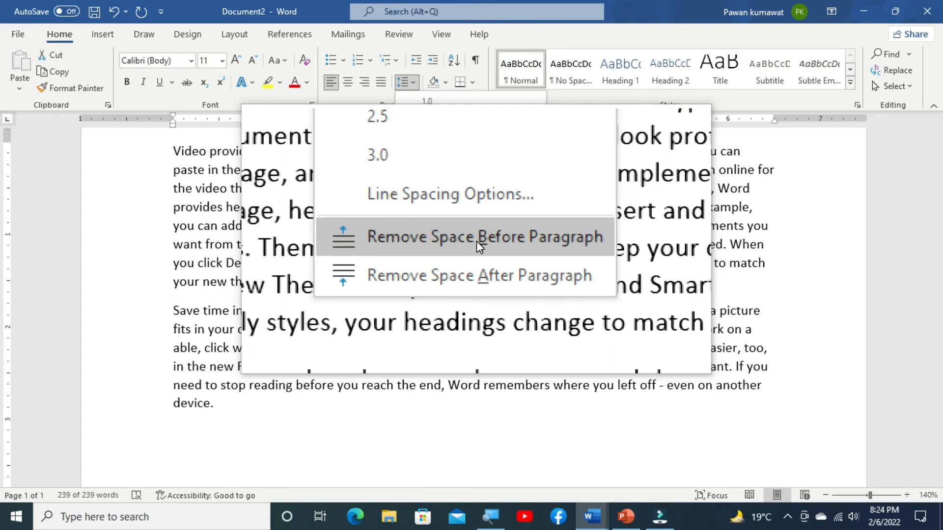
click(477, 237)
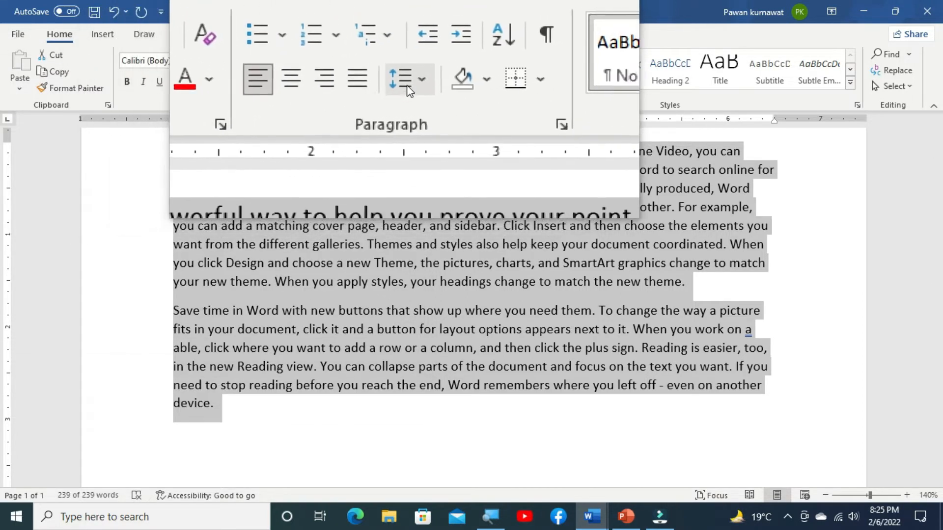
Remove the space after both paragraphs, then add it back
click(406, 82)
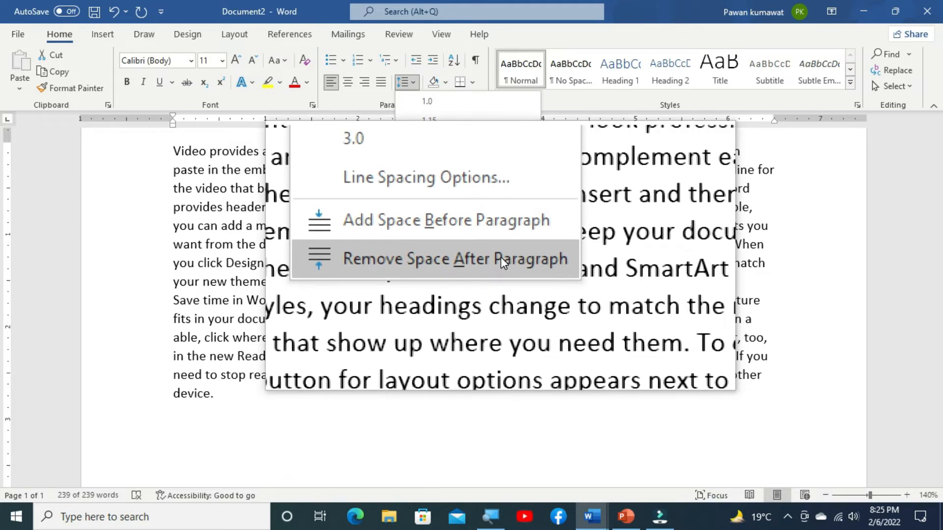
click(501, 260)
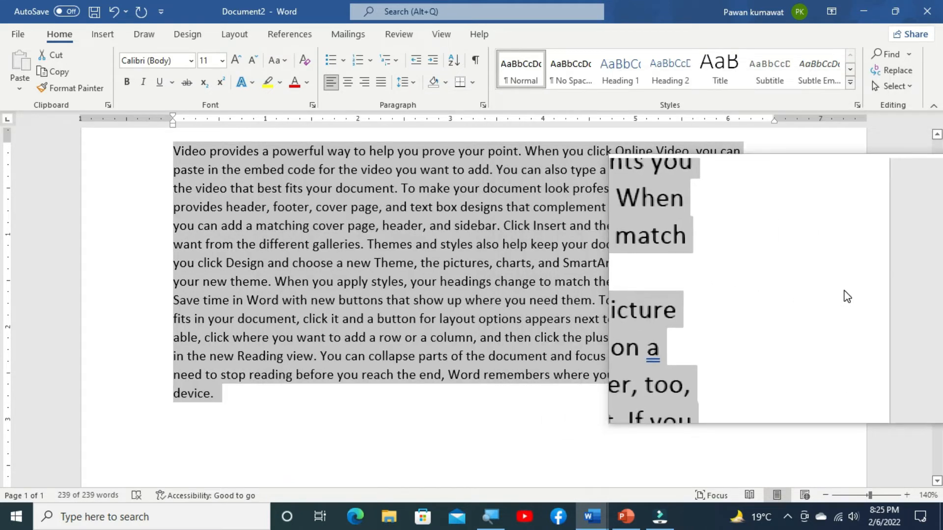
click(456, 260)
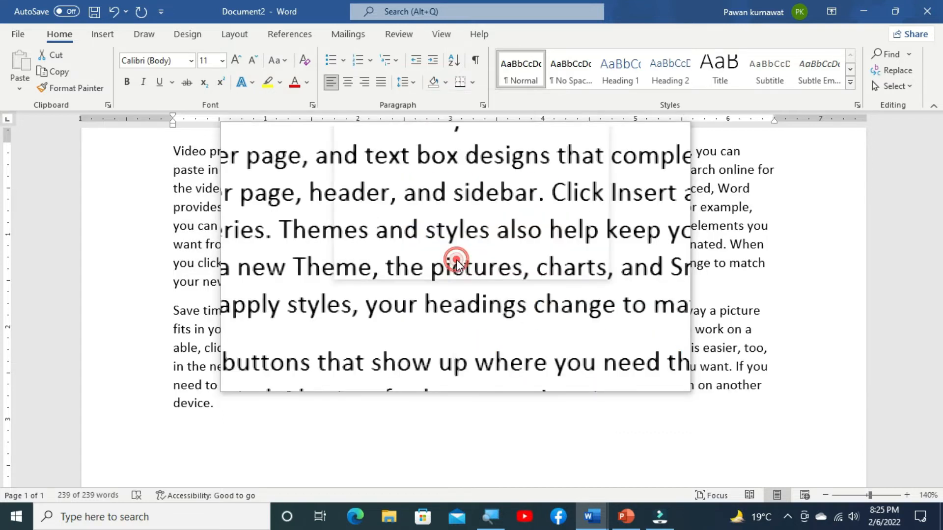
key(ctrl+a)
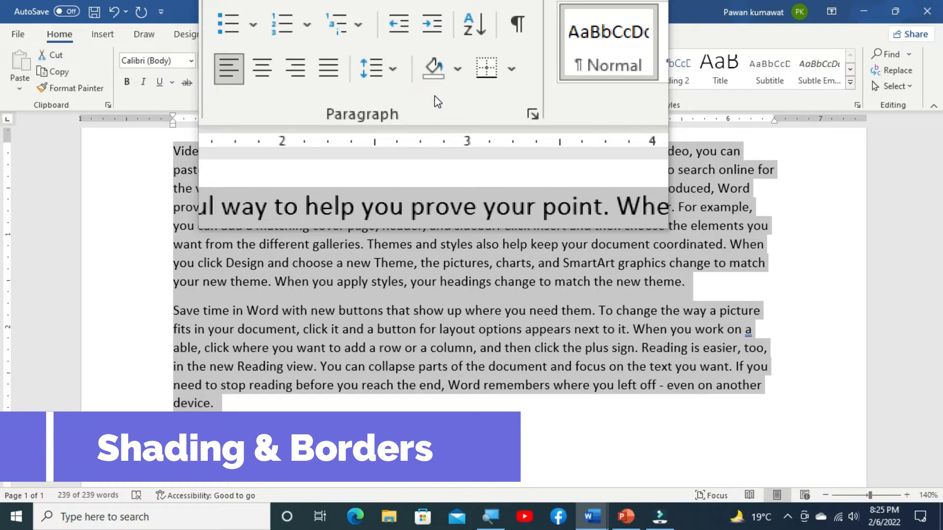
click(315, 229)
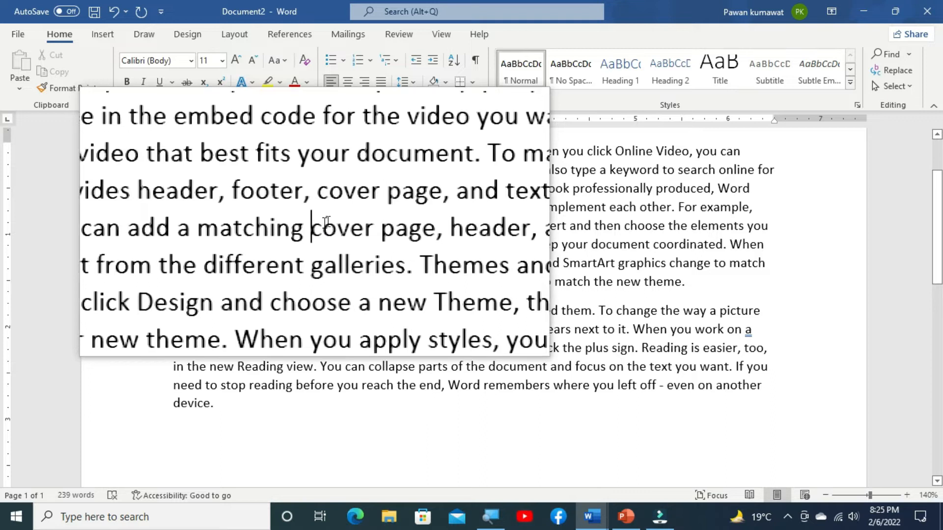
click(369, 214)
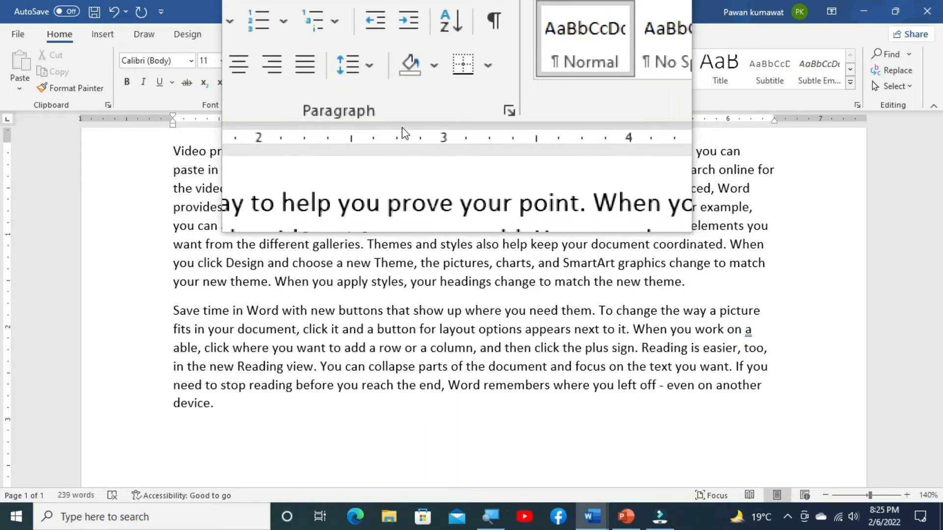
Apply all borders to both paragraphs so each one is boxed
click(172, 150)
drag(172, 149, 243, 405)
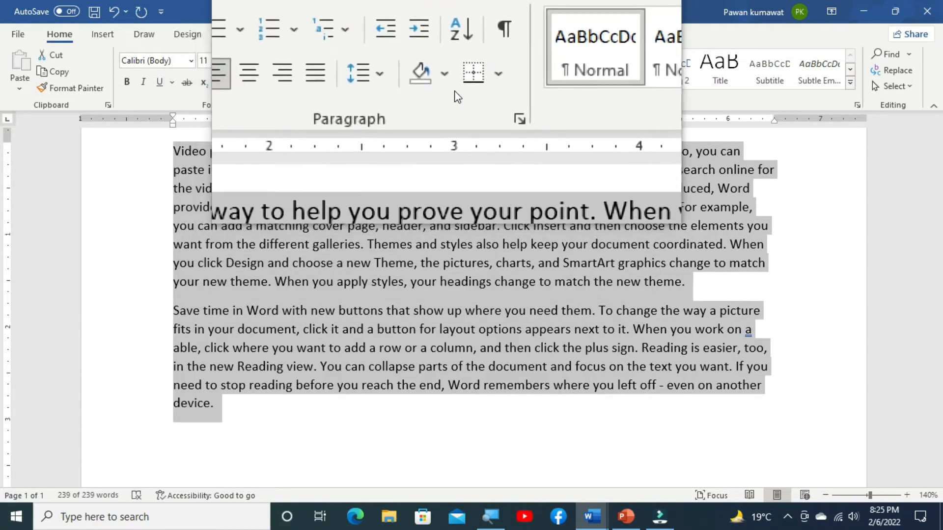
click(473, 85)
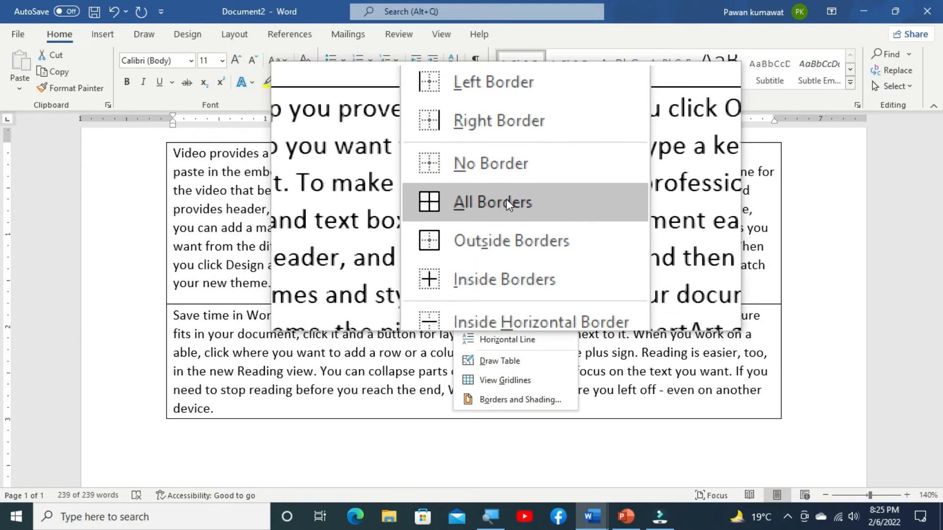
click(506, 200)
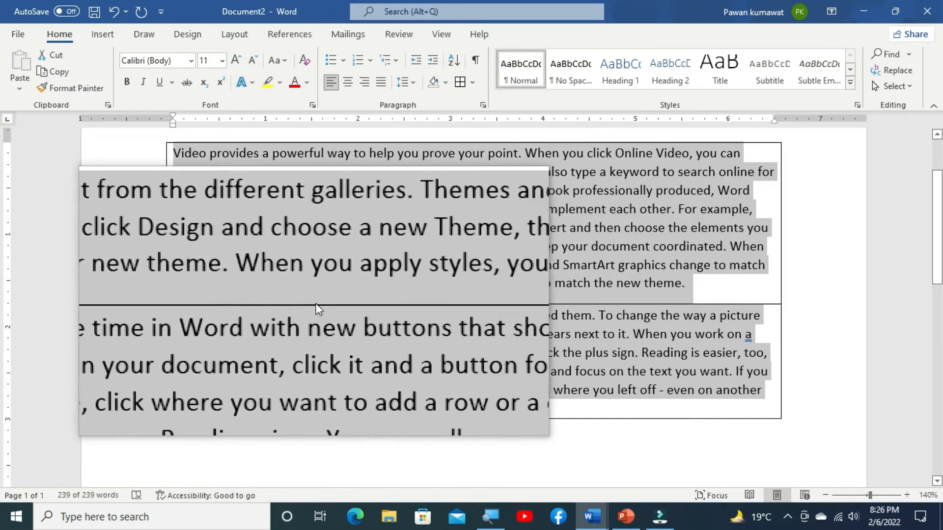
Remove the left border from both paragraphs, then put all borders back
click(472, 82)
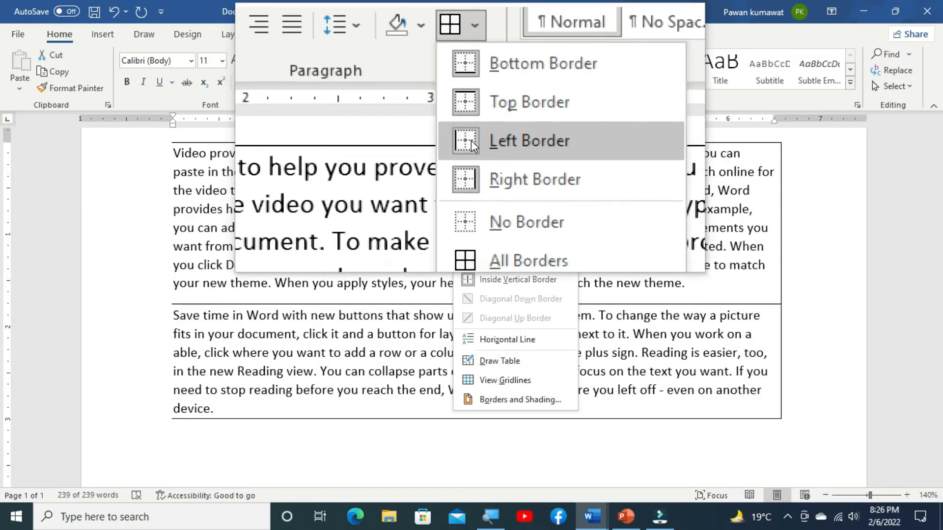
click(471, 141)
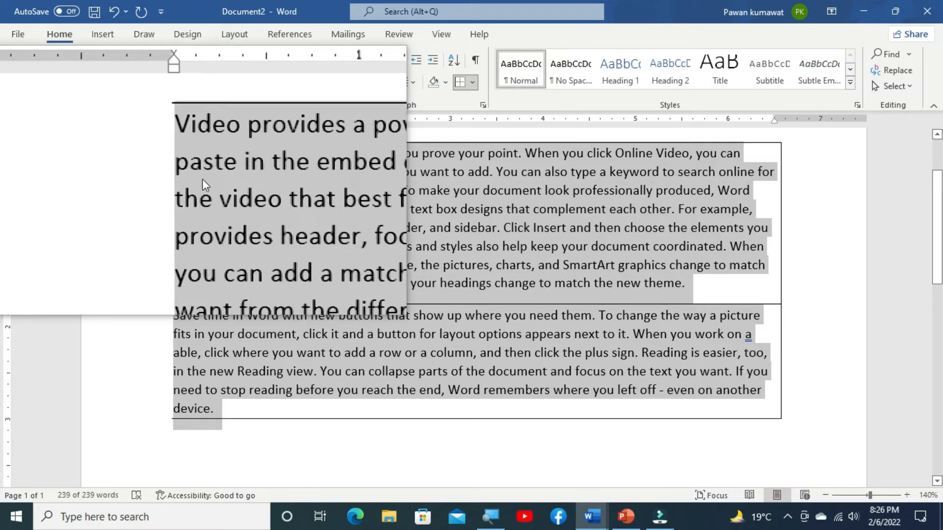
click(472, 82)
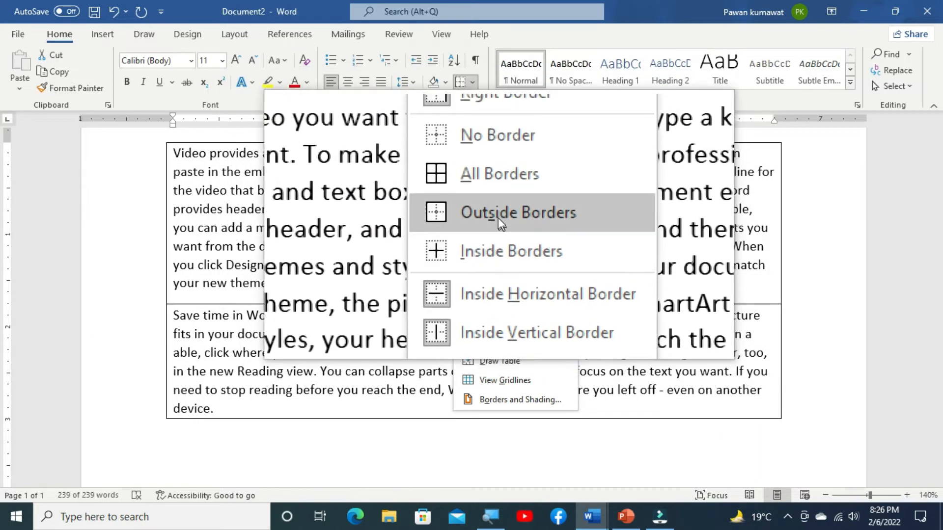
click(498, 199)
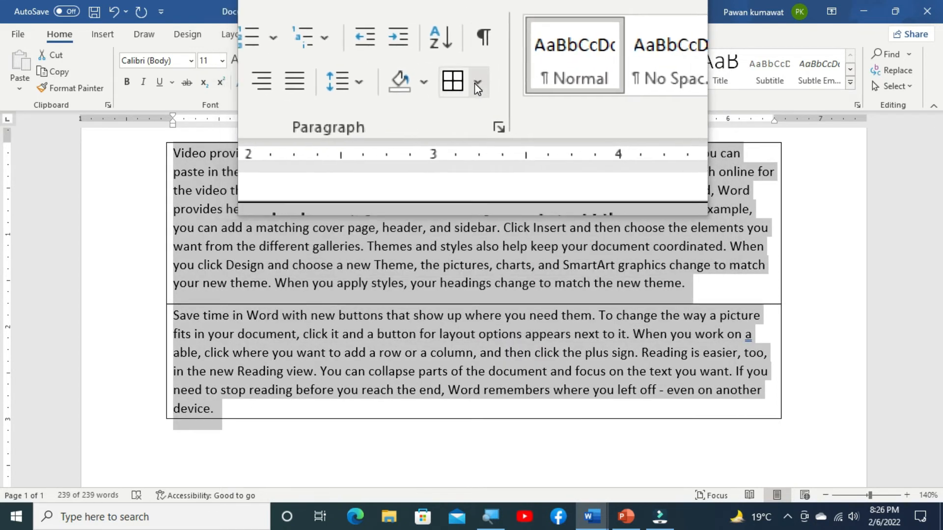
Remove the inside horizontal border between the two paragraphs, then reapply all borders
click(475, 82)
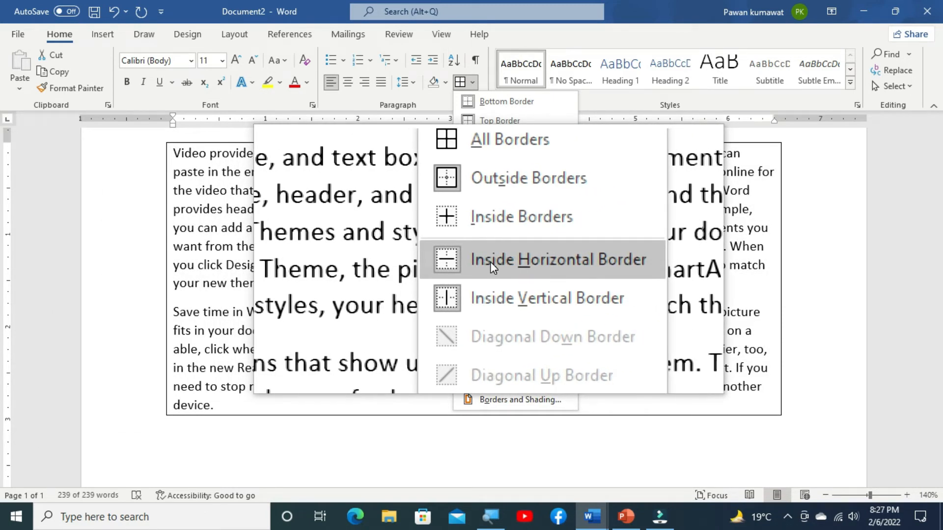
click(490, 261)
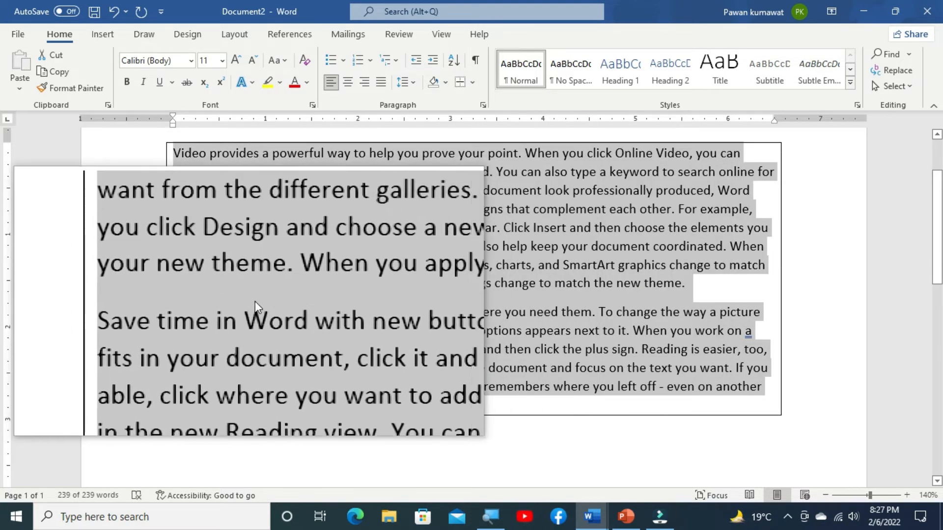
click(476, 78)
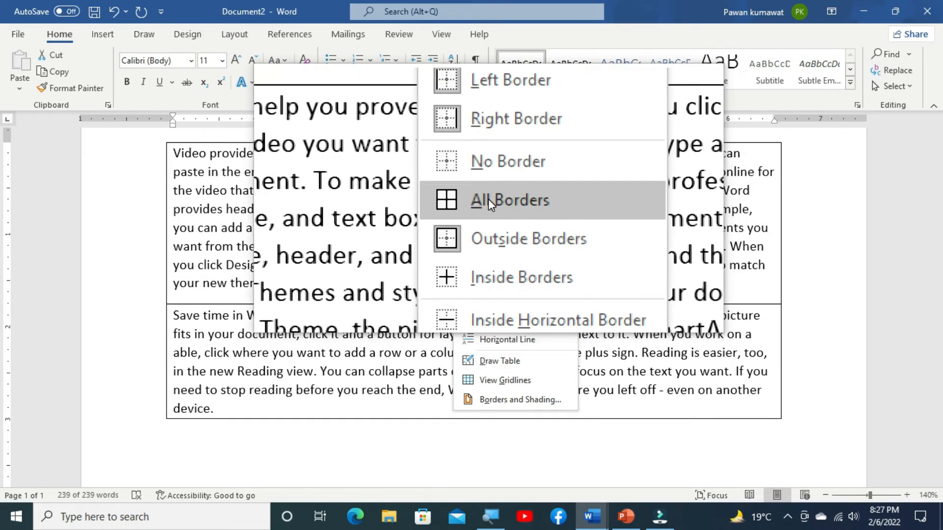
click(489, 199)
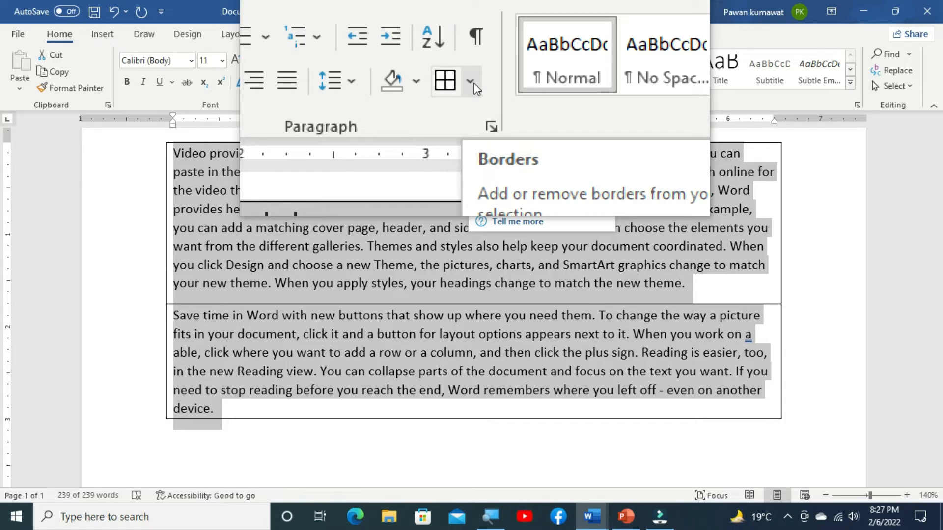
Open the detailed Borders and Shading settings for both paragraphs and choose the thick-over-thin double line style
click(472, 82)
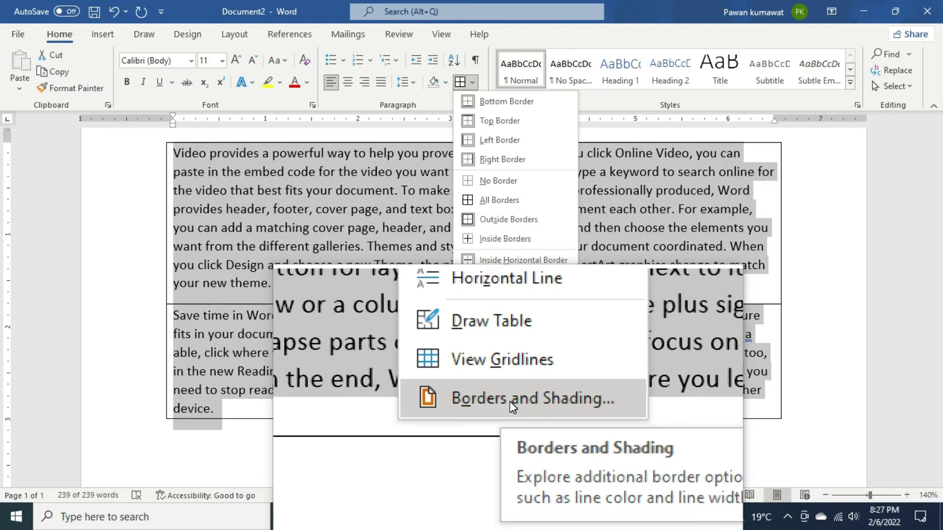
click(510, 399)
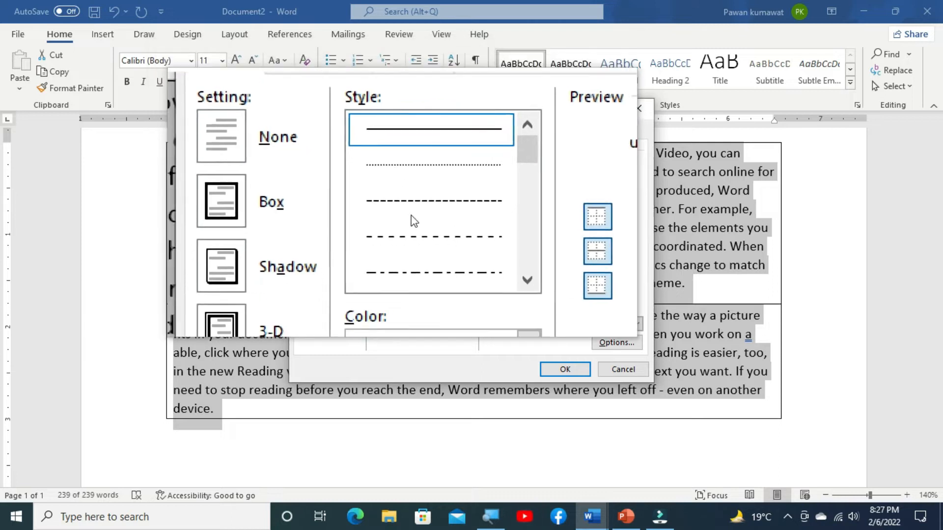
click(538, 303)
click(538, 303)
click(466, 248)
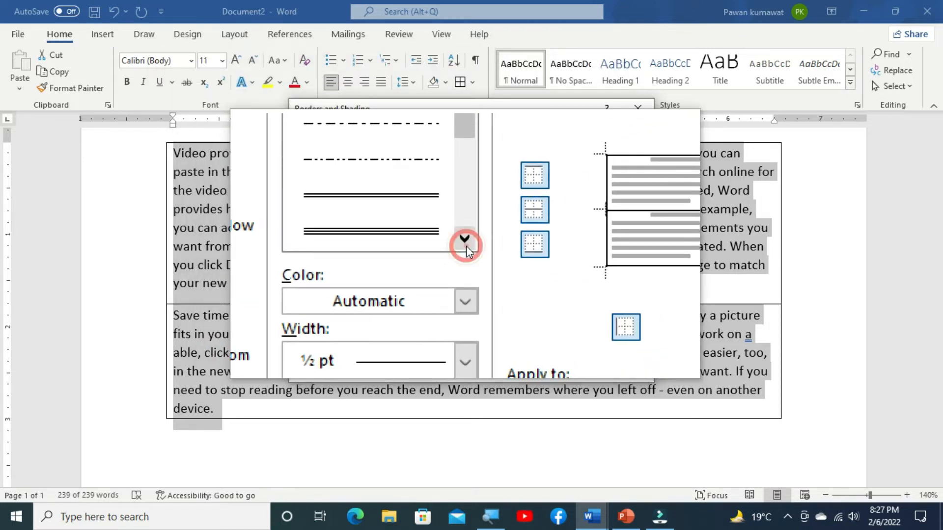
click(466, 248)
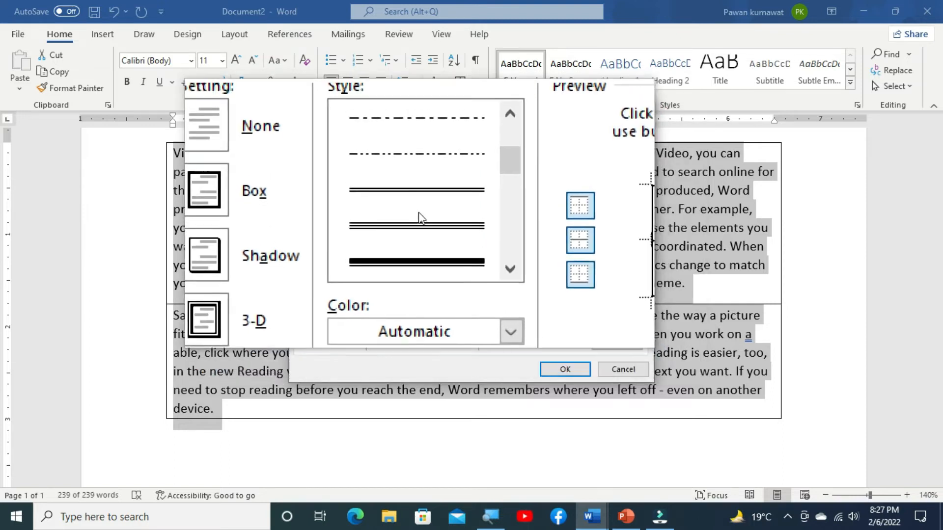
click(414, 234)
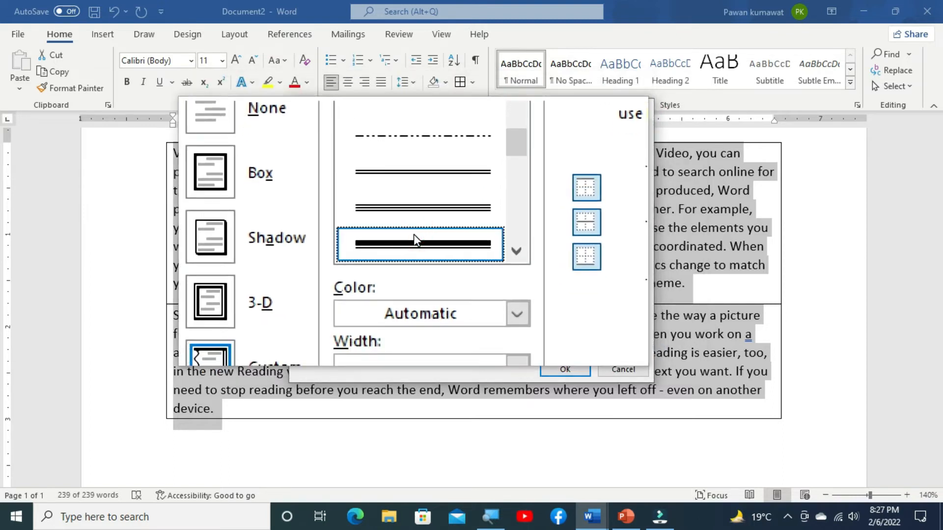
Set the border colour to red, keep the 3 pt width and accept the border settings
click(412, 274)
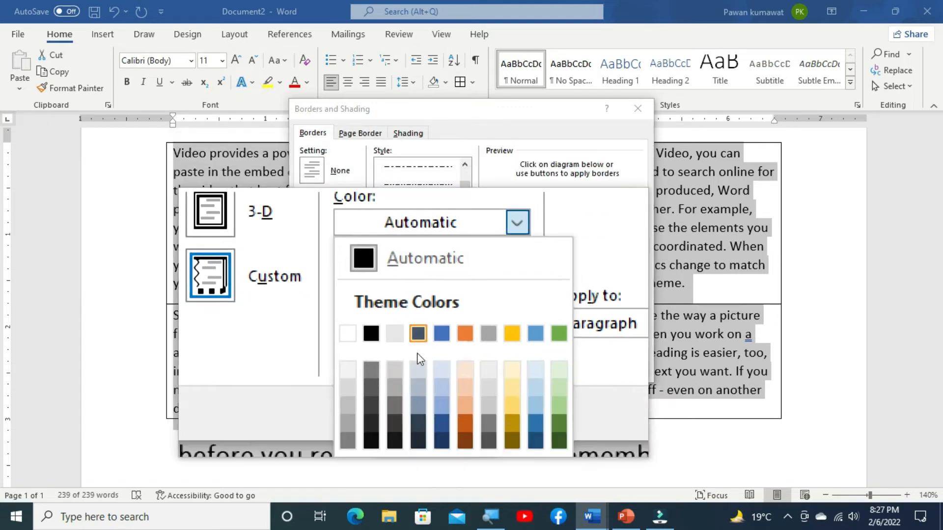
click(391, 424)
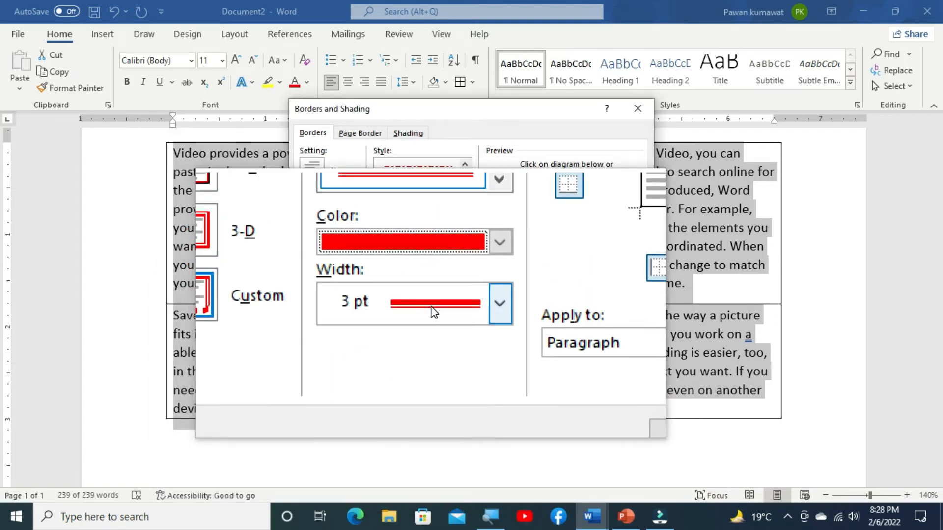
click(434, 312)
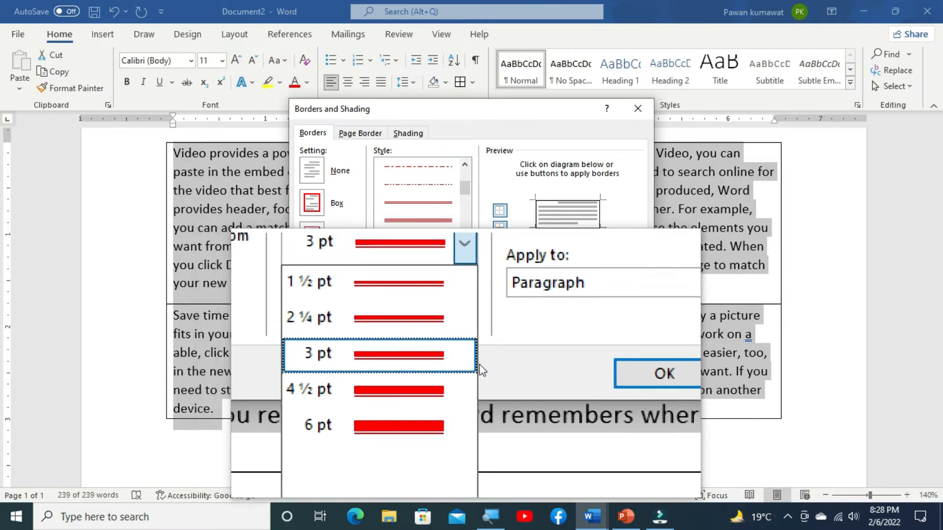
click(488, 363)
click(560, 372)
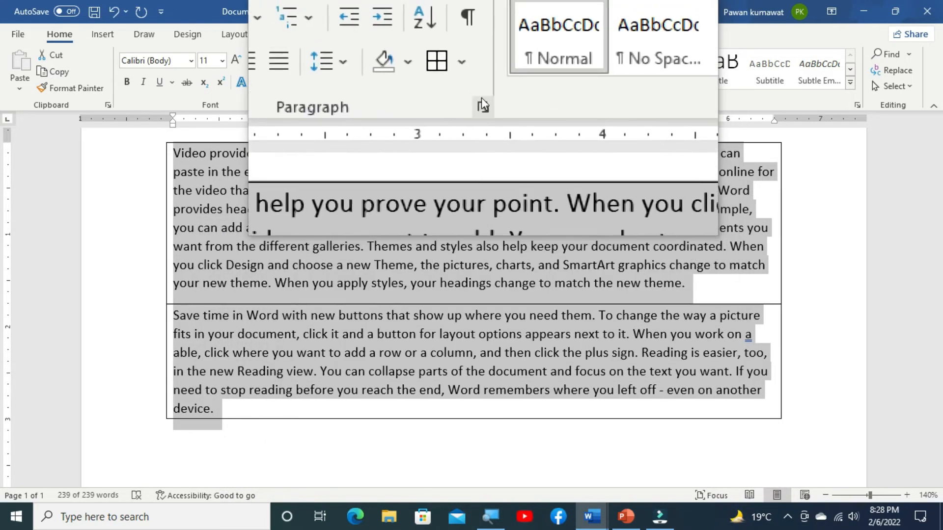
Apply all borders to both paragraphs with the red double-line style, then clear the text selection
click(472, 82)
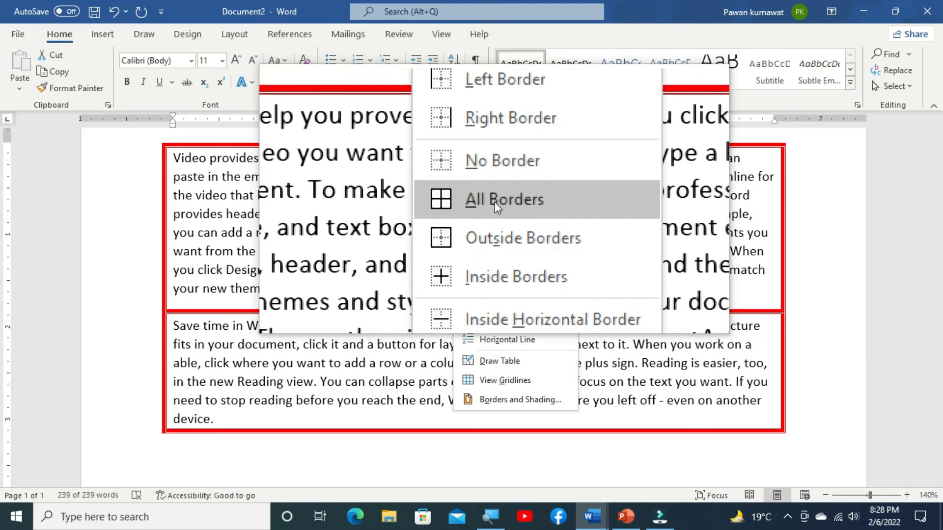
click(494, 202)
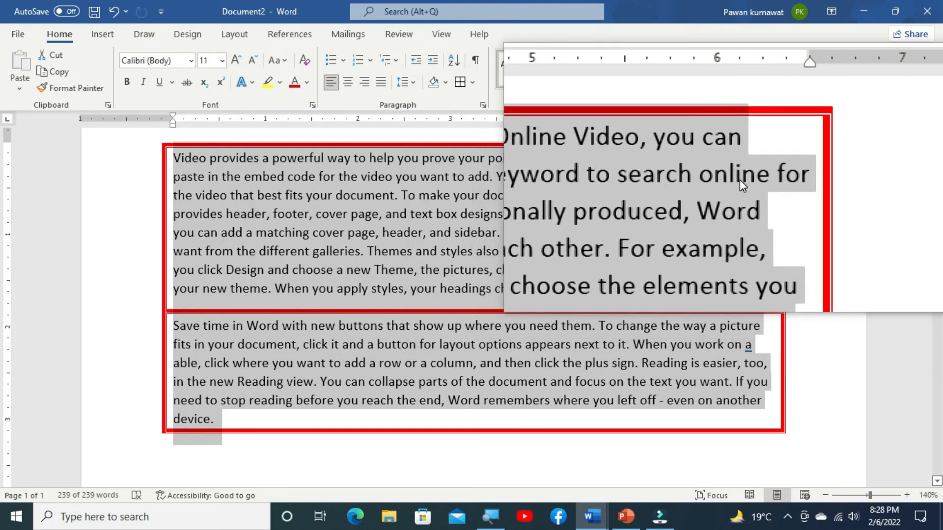
click(740, 179)
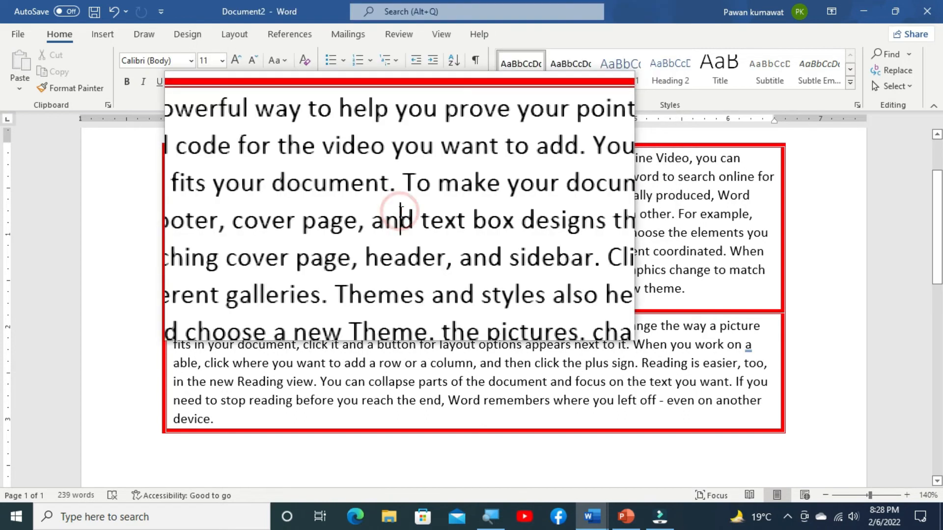
Shade the first paragraph with the medium light orange theme colour
click(446, 83)
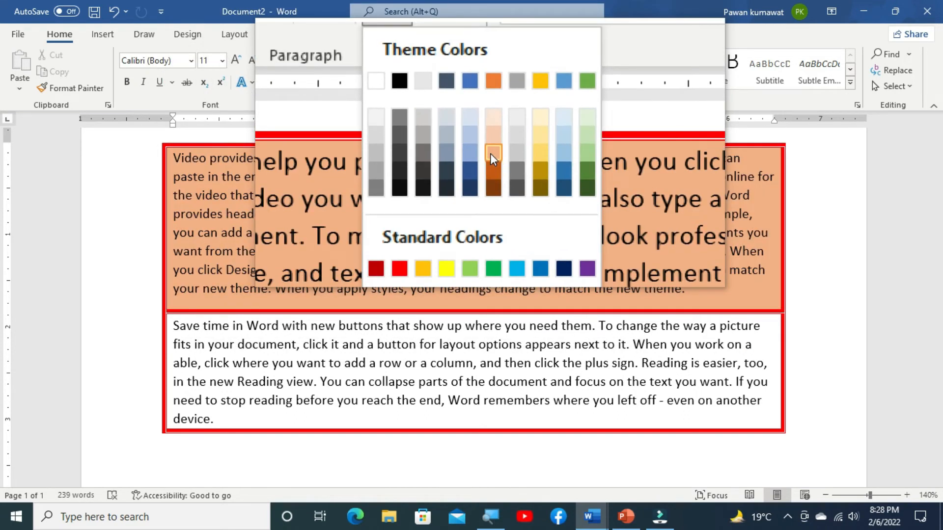
click(491, 154)
click(323, 205)
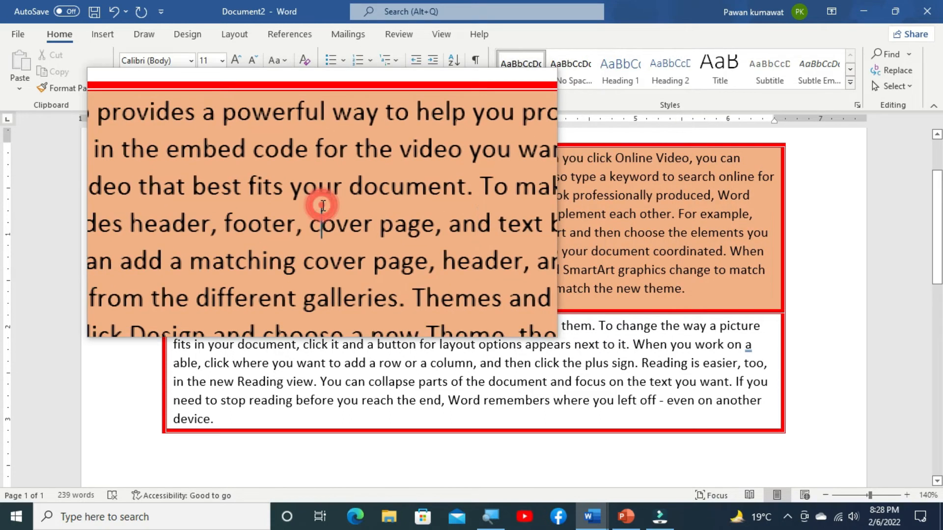
Shade the second paragraph with Green, Accent 6
click(296, 362)
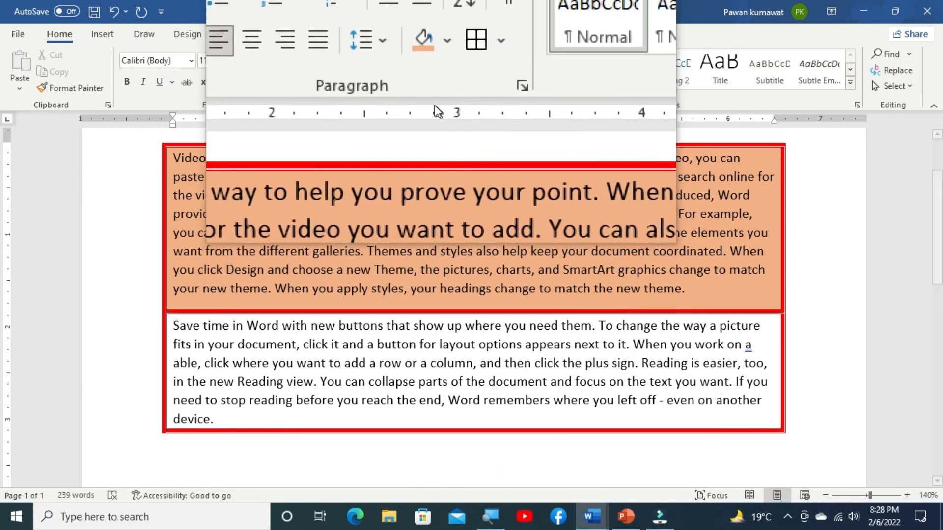
click(445, 82)
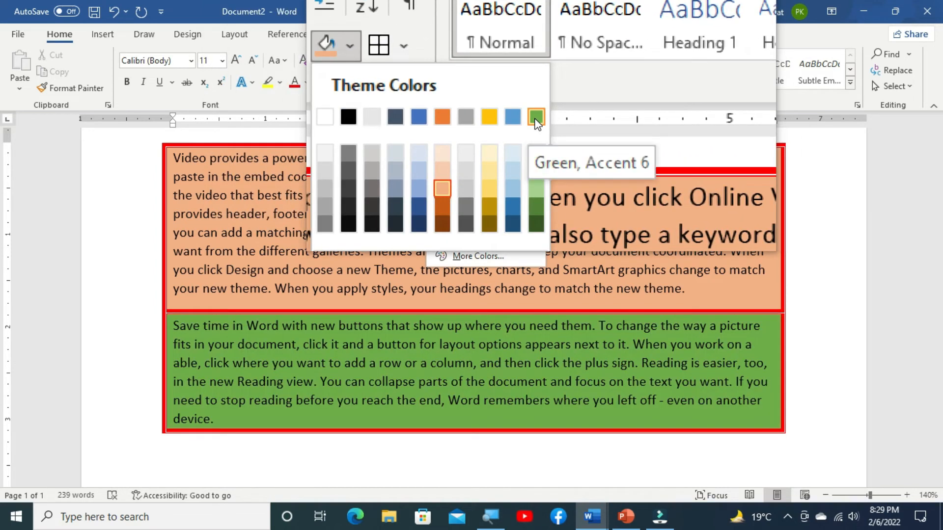
click(536, 118)
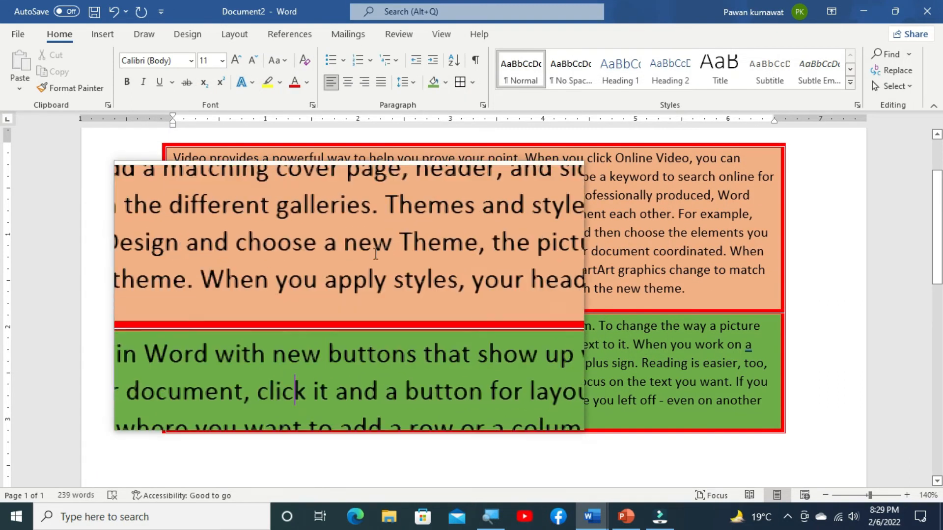
View the custom colour options for the second paragraph's shading and leave them without choosing a colour
click(451, 84)
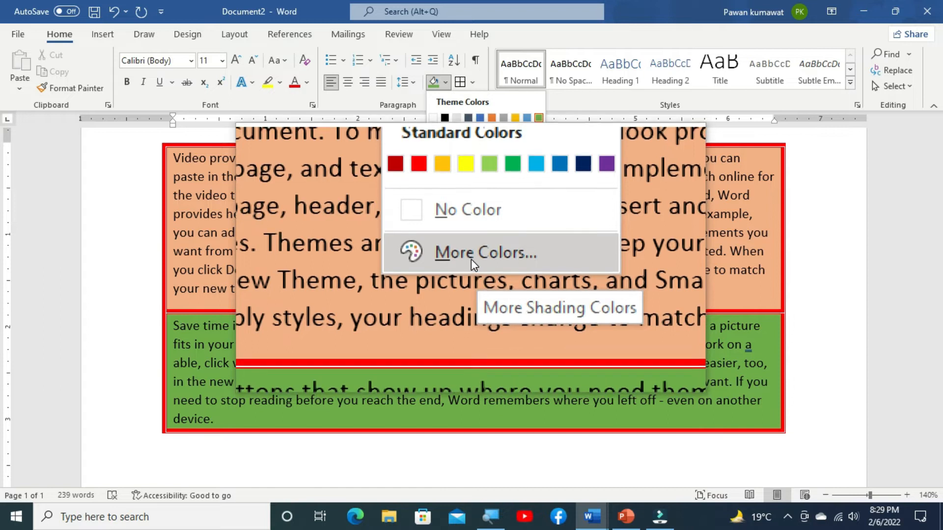
click(471, 260)
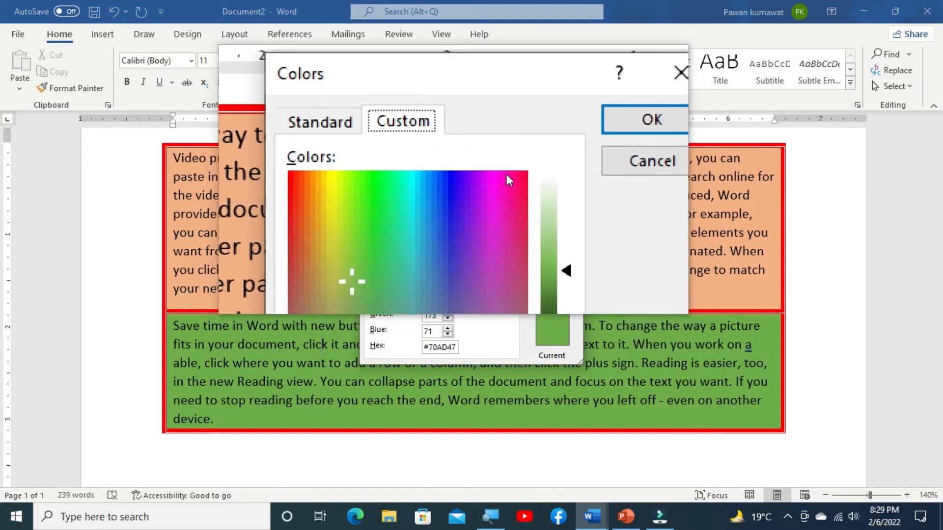
click(538, 169)
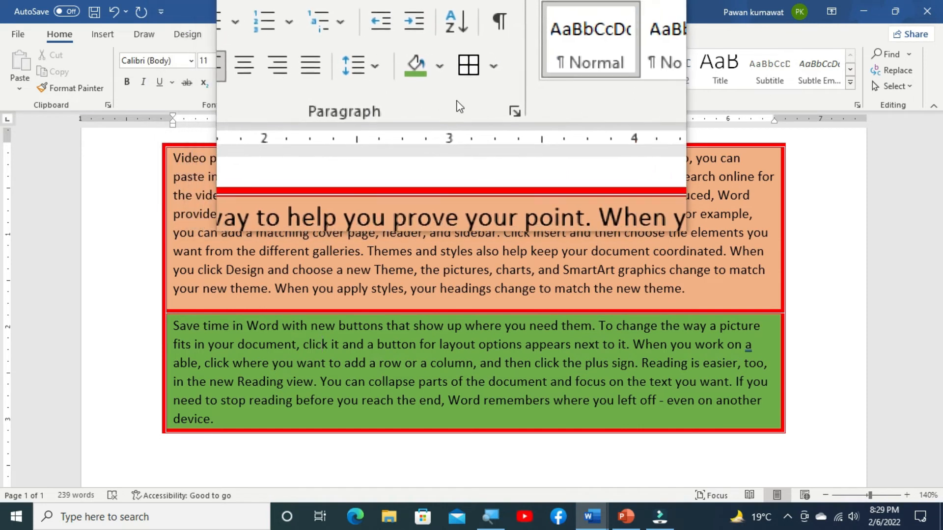
View the special indentation options in the detailed paragraph settings without changing the paragraphs
click(485, 109)
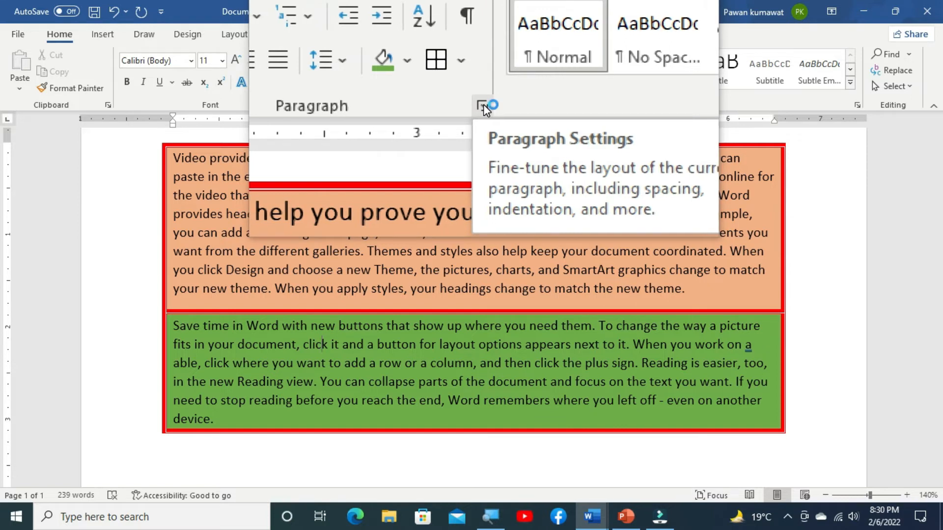
click(484, 107)
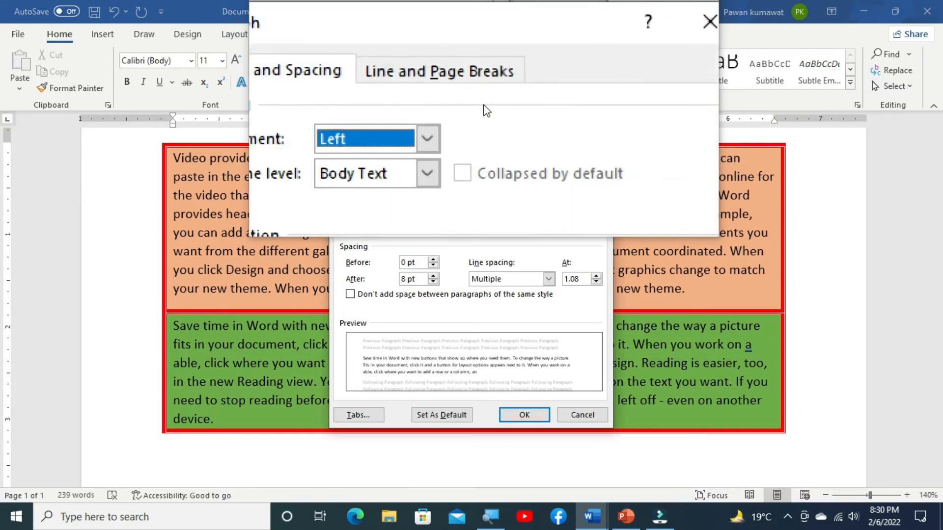
click(550, 202)
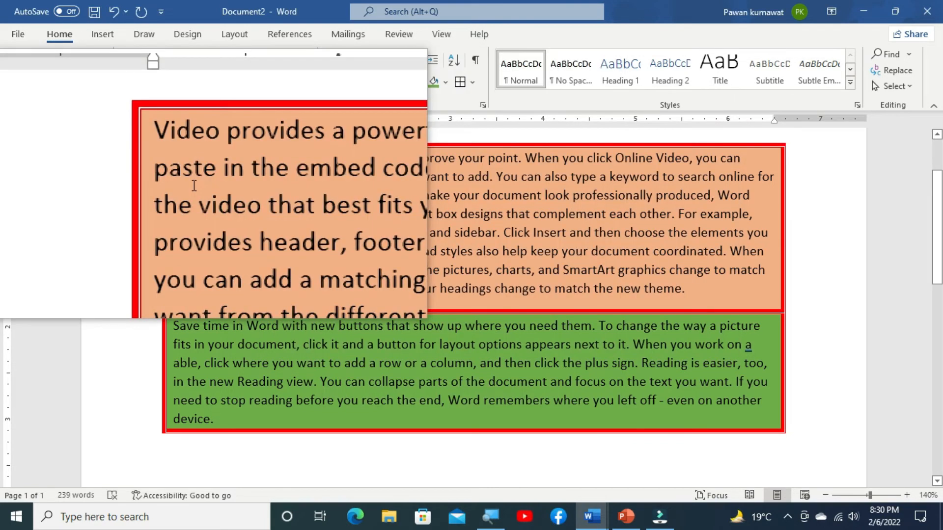
Indent only the first line of the first paragraph by 0.5 inch using the ruler's indent marker, and undo it
click(194, 186)
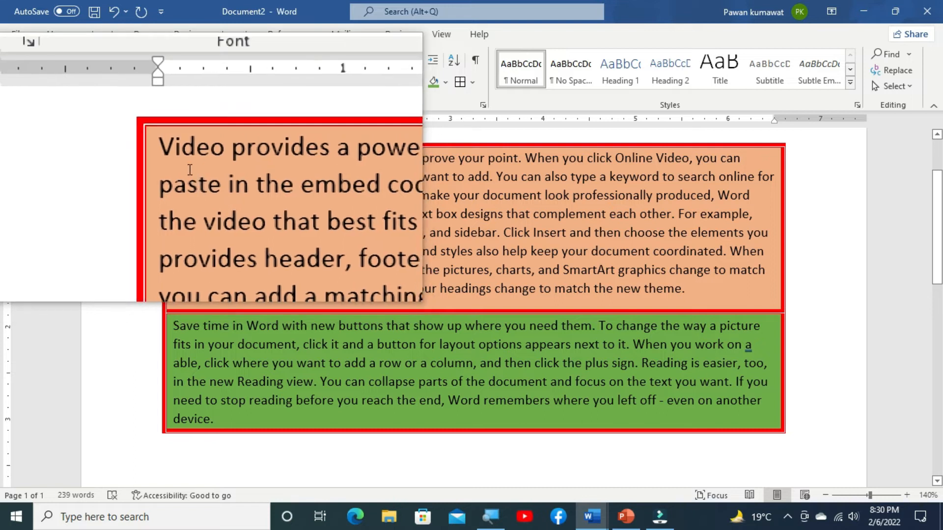
click(224, 184)
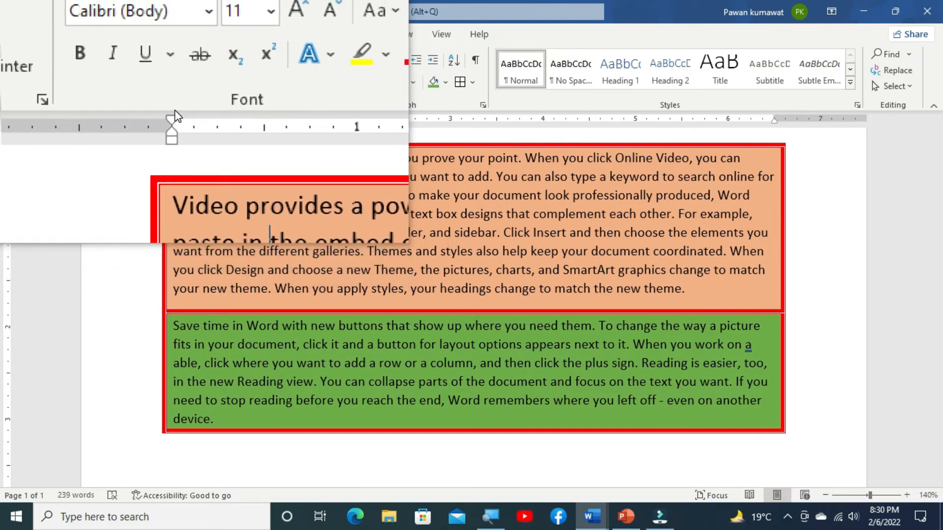
drag(172, 114, 219, 125)
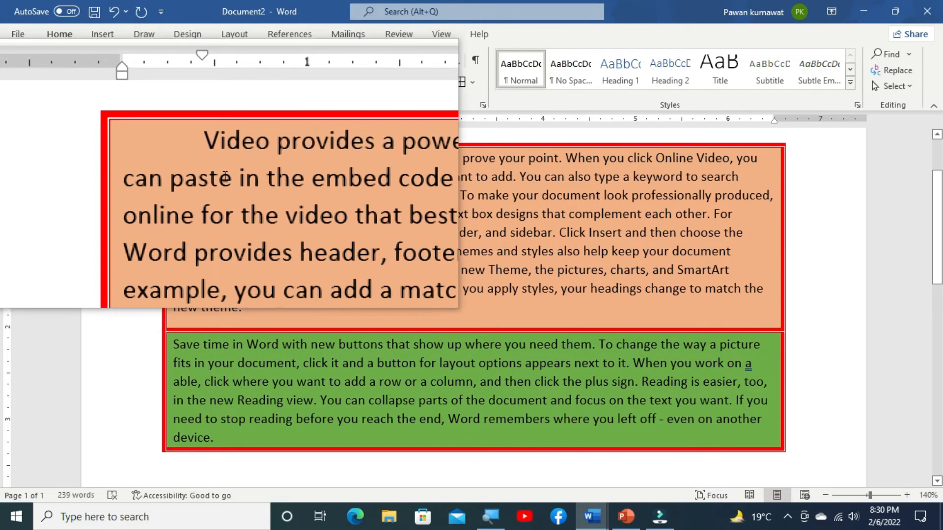
click(227, 181)
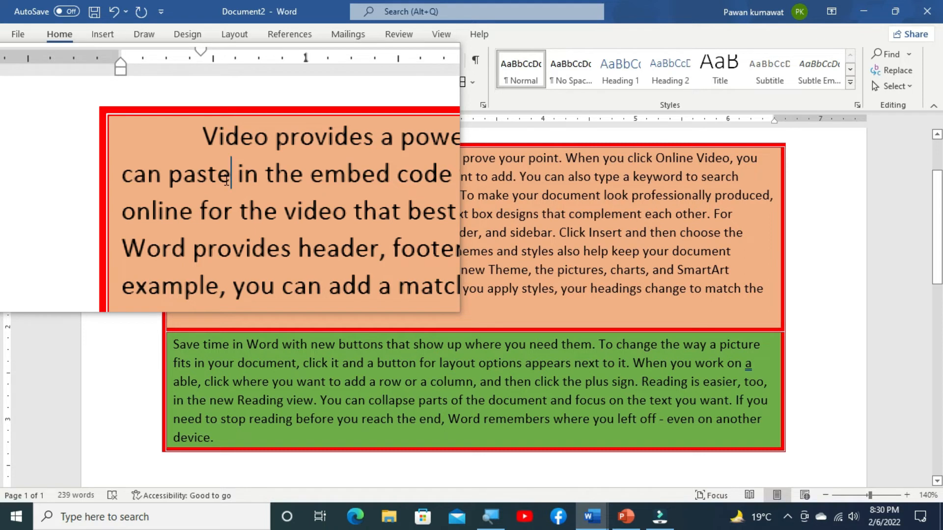
key(ctrl+z)
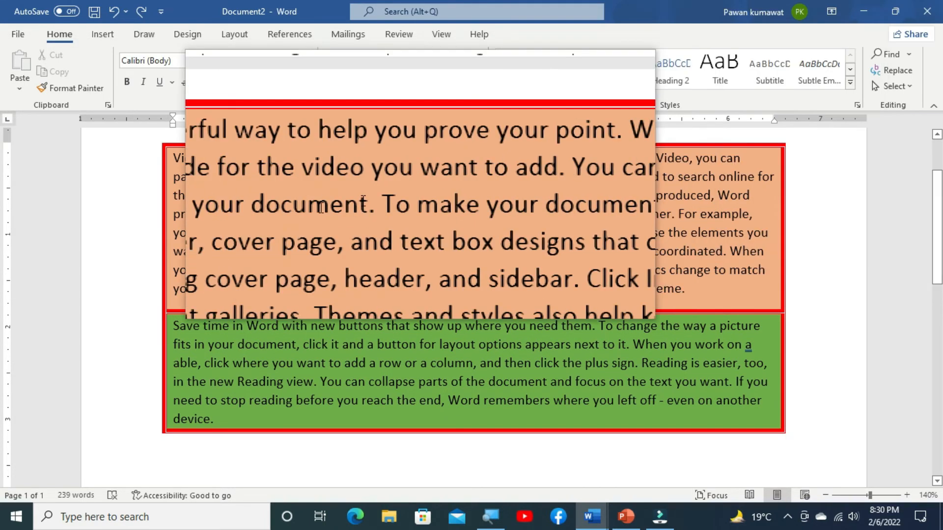
Select both paragraphs, move their first-line indent marker to 0.5 inch on the ruler, and undo the change
drag(173, 158, 216, 423)
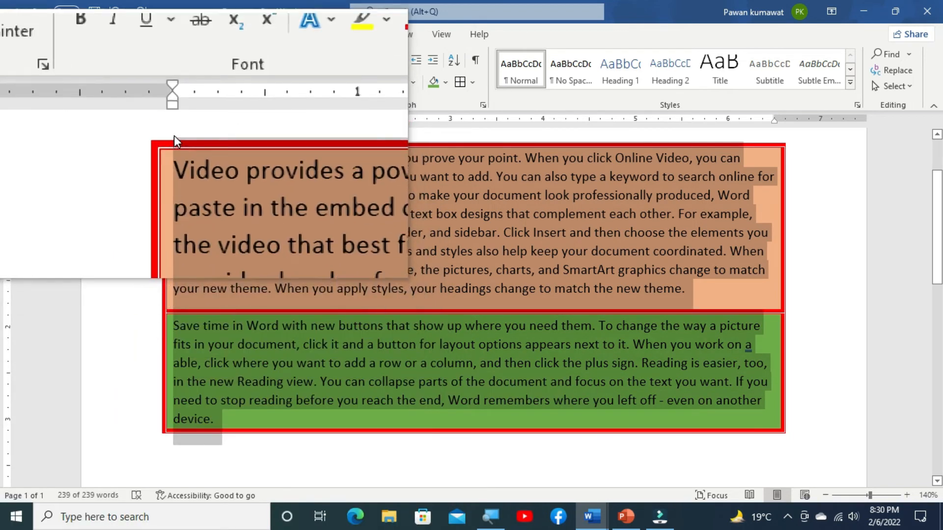
drag(172, 115, 216, 120)
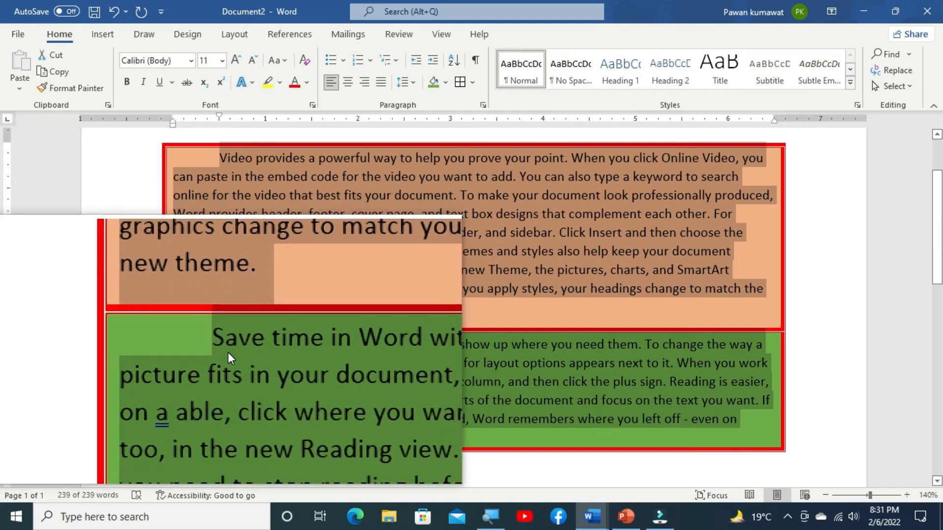
key(ctrl+z)
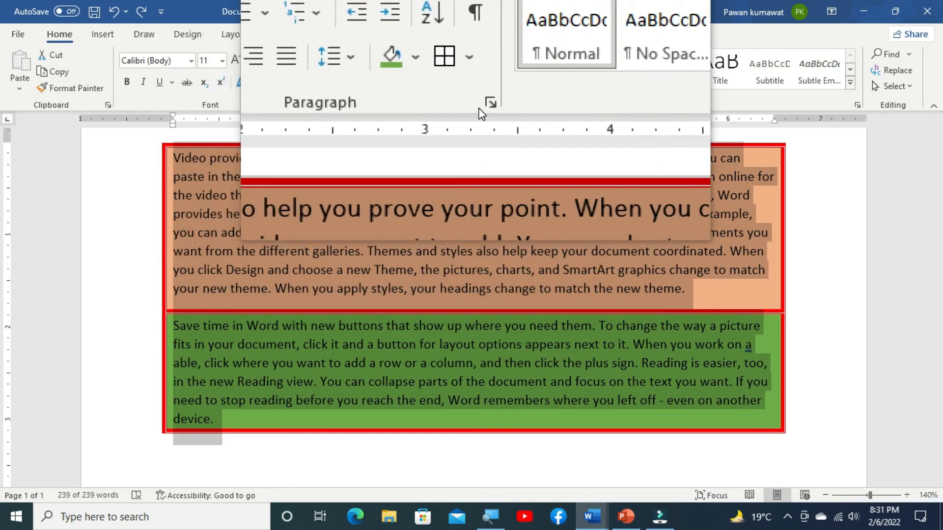
Apply a First line special indentation of 0.5" to both paragraphs through the paragraph settings, and undo it
click(485, 104)
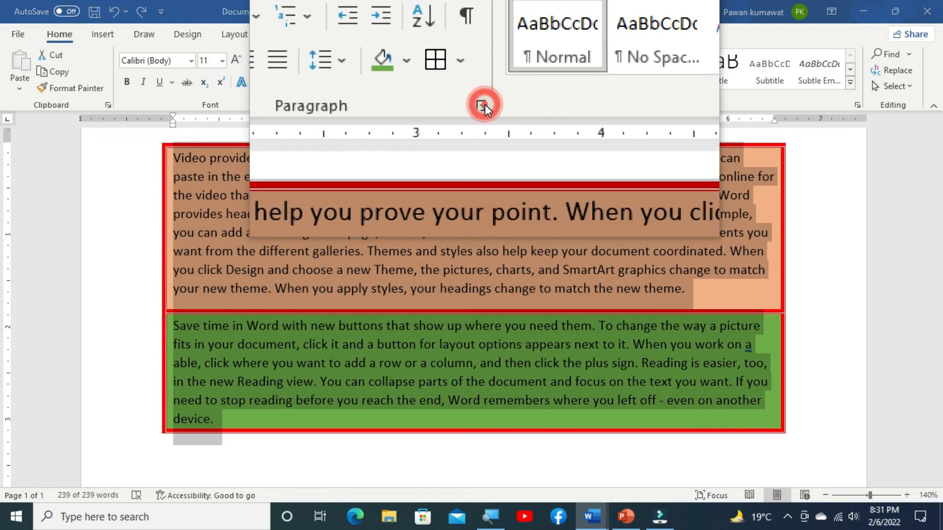
click(508, 205)
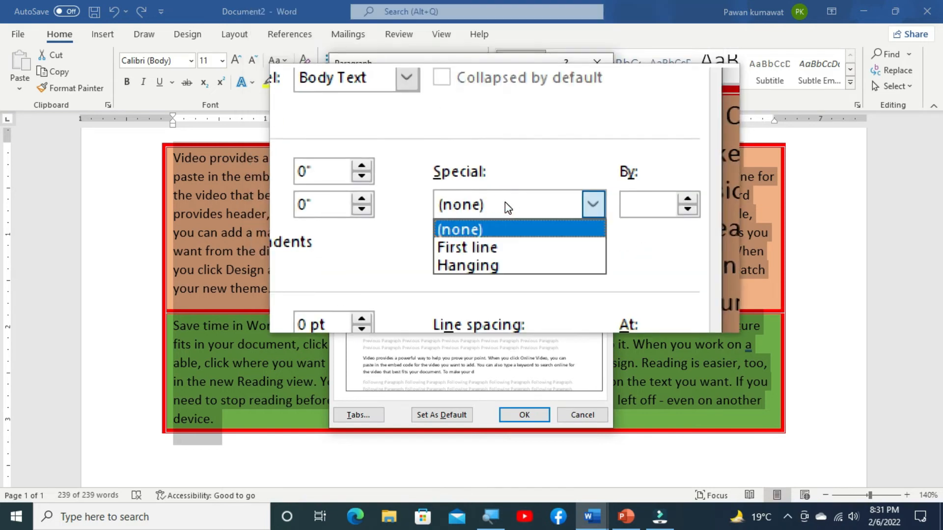
click(503, 226)
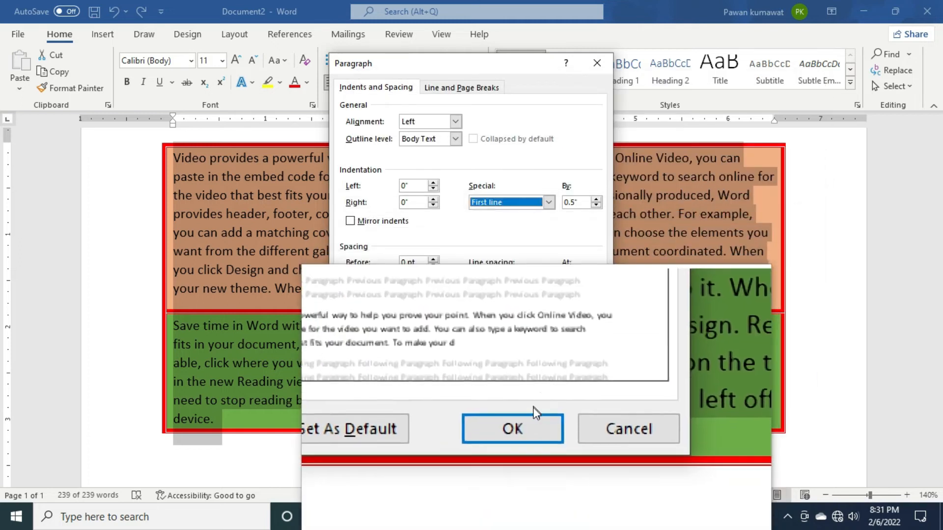
click(531, 414)
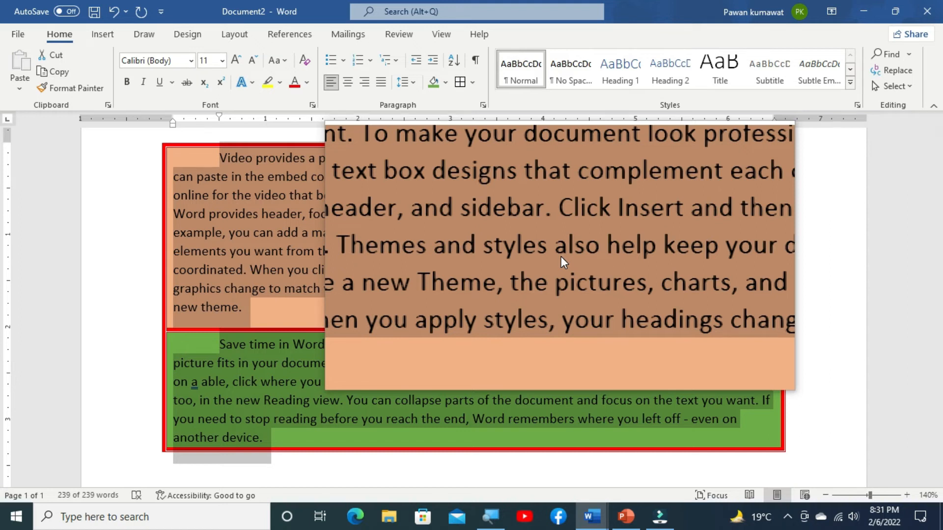
key(ctrl+z)
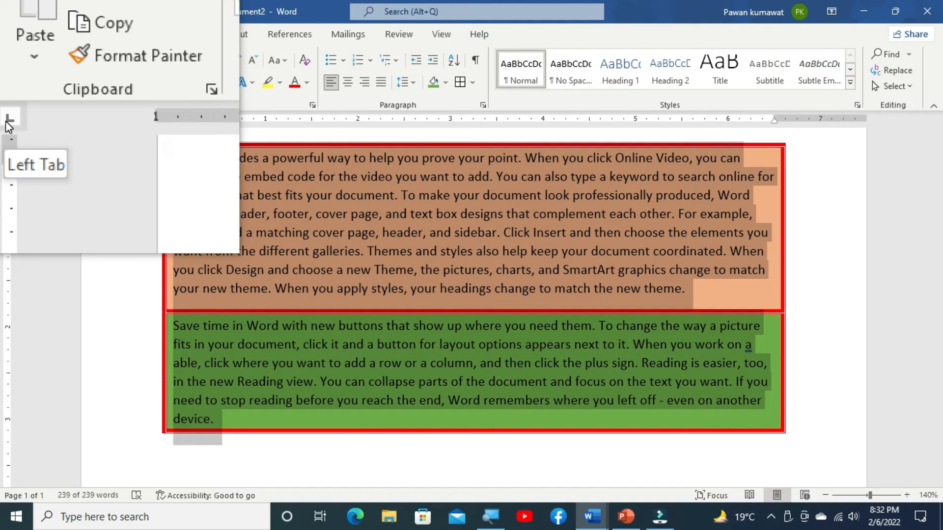
Switch the ruler's marker type to First Line Indent and place that indent on the ruler for both paragraphs
click(7, 123)
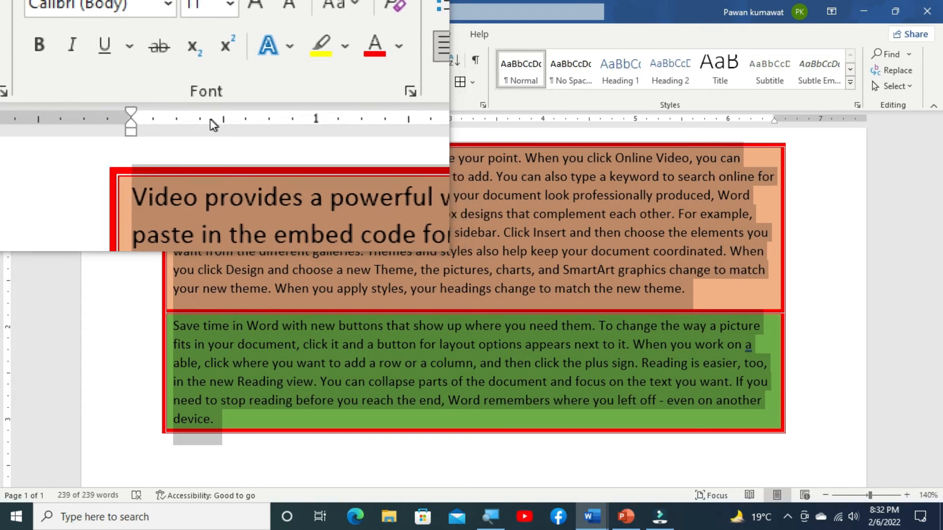
click(208, 119)
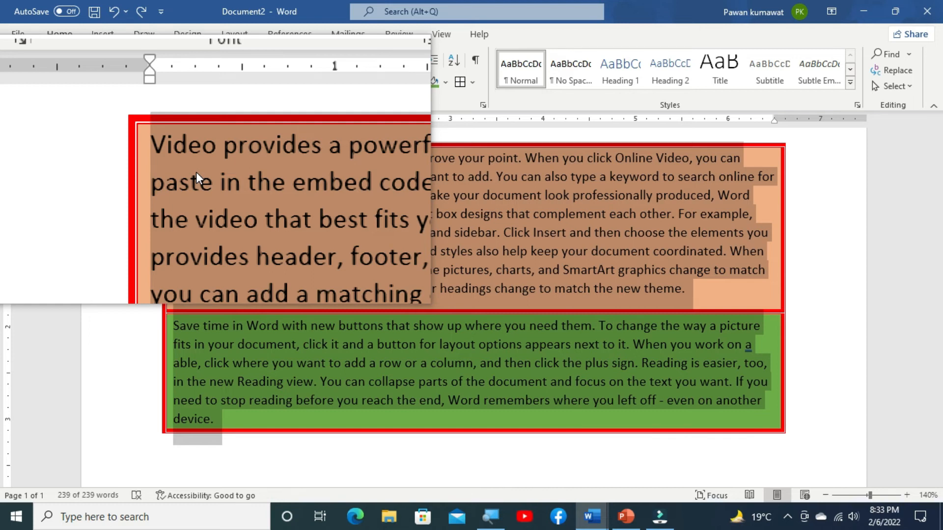
Give both paragraphs a 0.5-inch hanging indent using the ruler markers, select all the text, and undo the indent
mouse_move(173, 127)
mouse_down()
mouse_move(220, 128)
mouse_move(176, 122)
mouse_up()
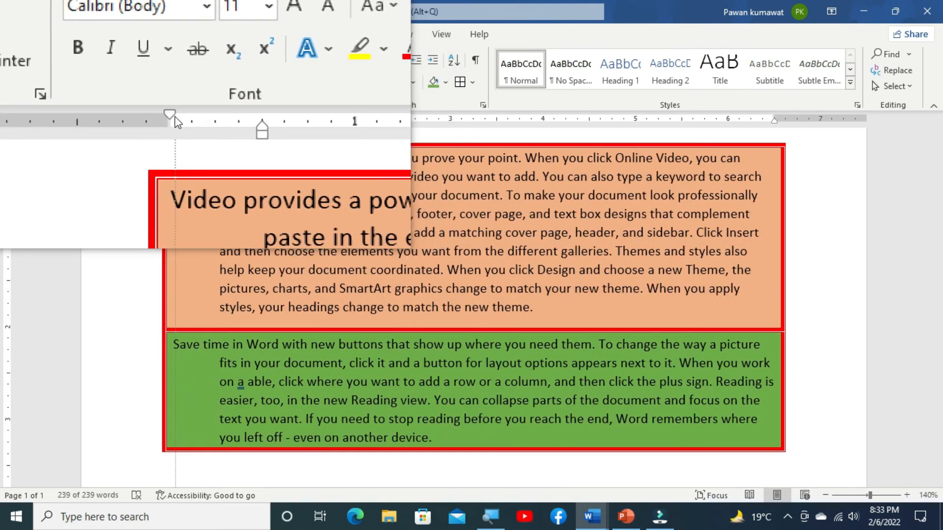
key(ctrl+a)
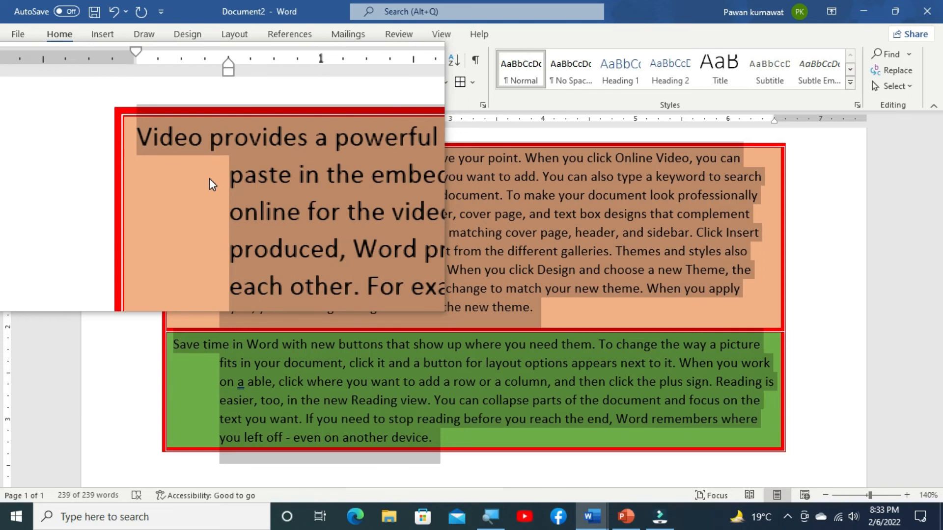
key(ctrl+z)
key(ctrl+z)
key(ctrl+y)
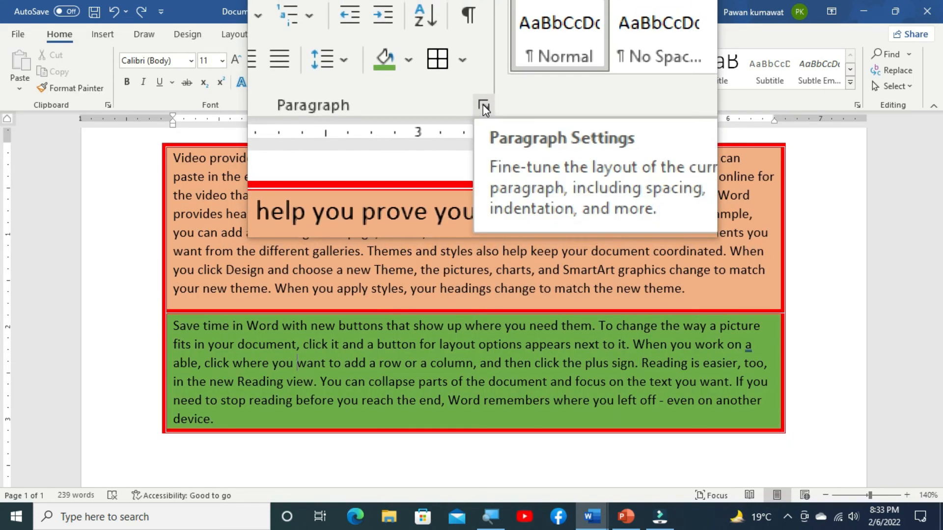
Apply a Hanging special indentation of 0.5" through the paragraph settings, and undo it
click(483, 105)
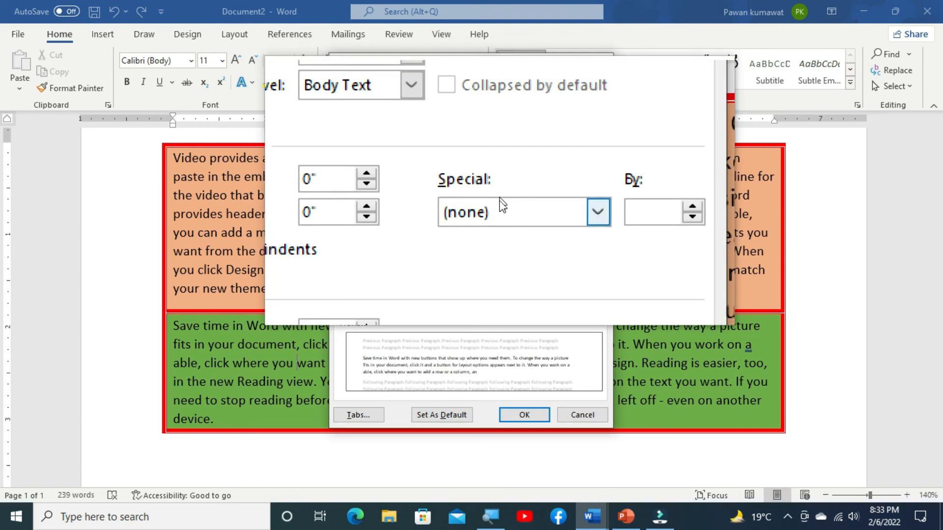
click(500, 202)
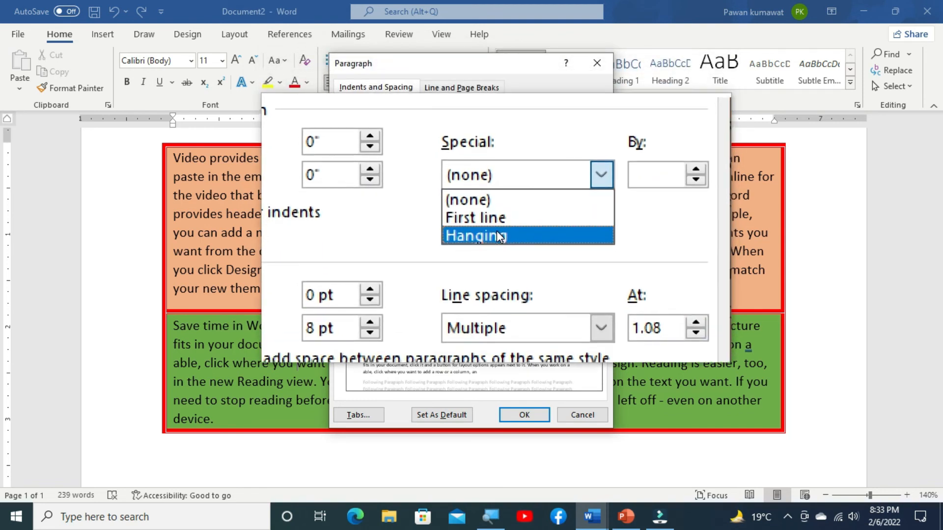
click(496, 231)
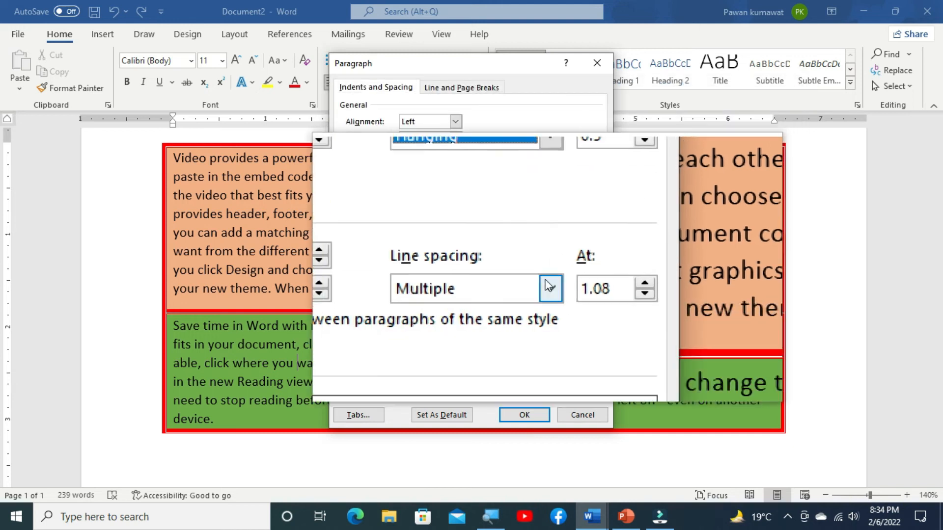
click(524, 417)
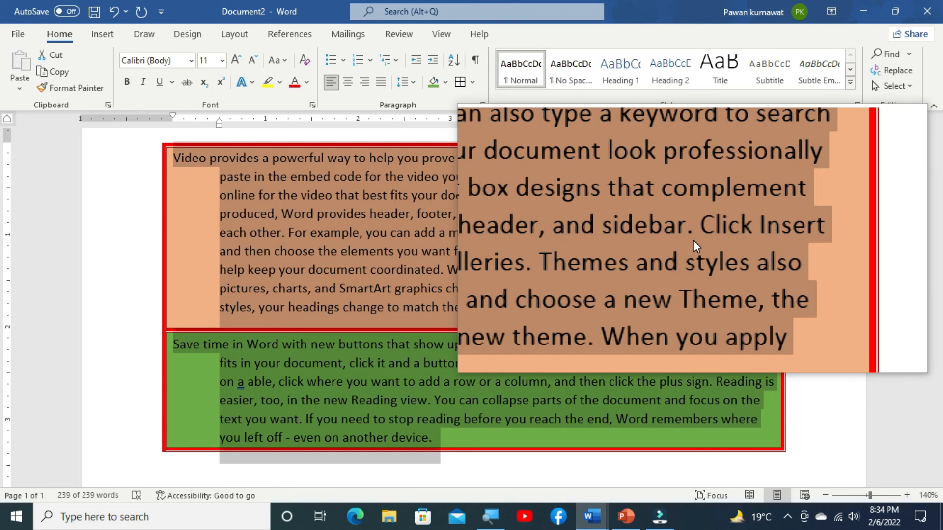
key(ctrl+z)
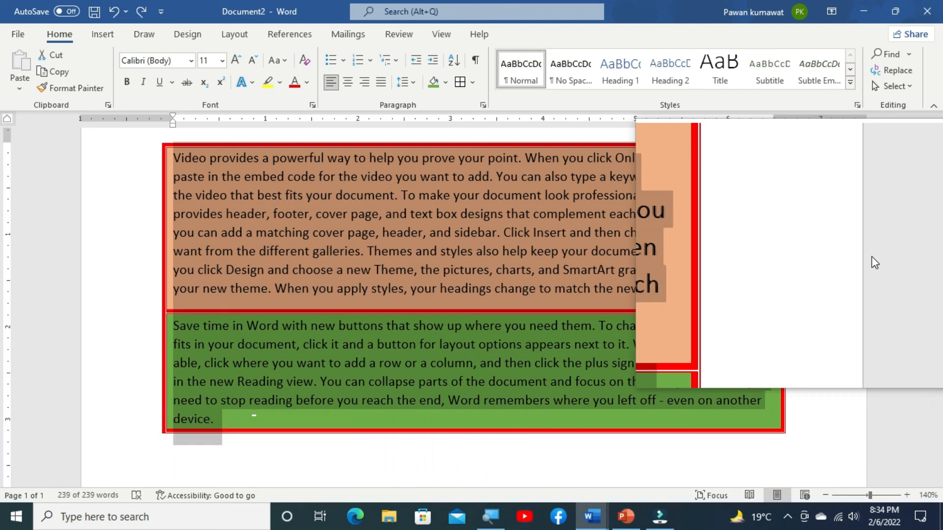
Increase the hanging indent of both selected paragraphs by one level, and decrease it again by one level
key(ctrl+t)
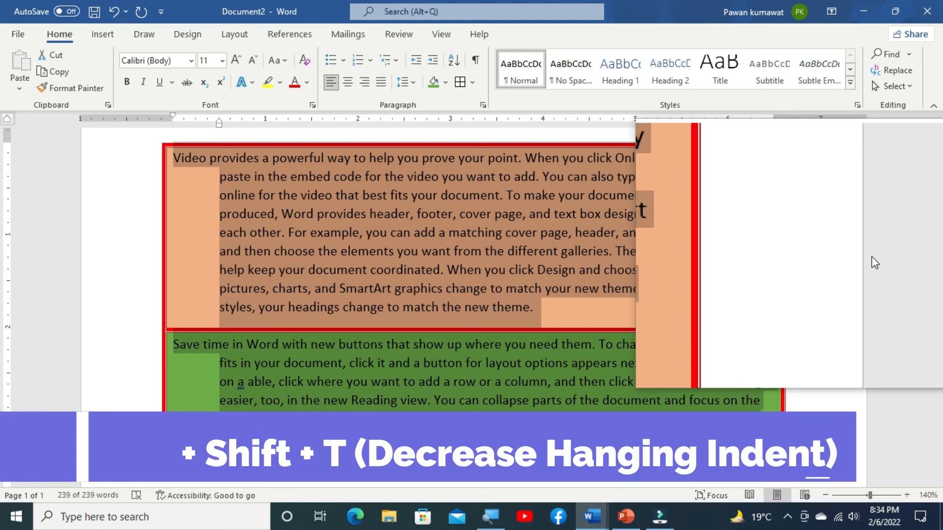
key(ctrl+shift+t)
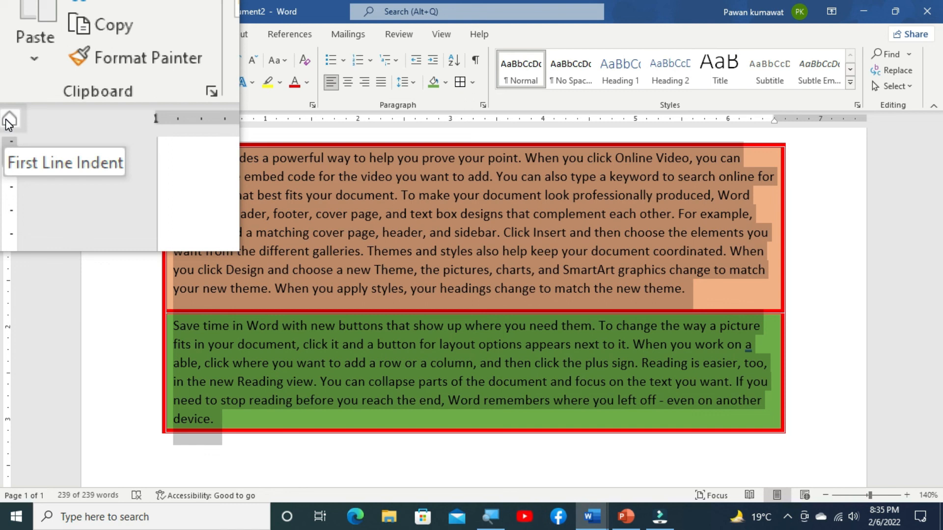
Switch the ruler's marker type to Hanging Indent, place it at 0.5 inch for both paragraphs, and undo the indent
click(5, 120)
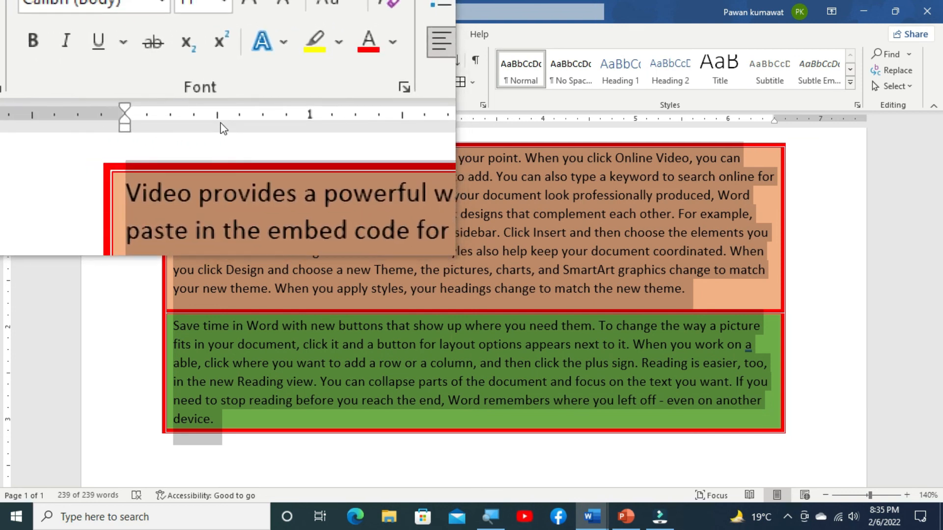
click(219, 119)
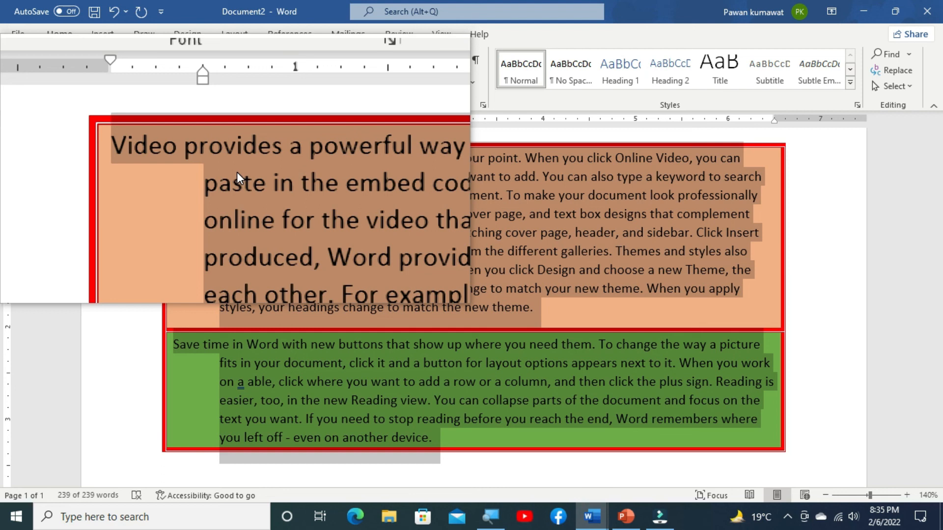
key(ctrl+z)
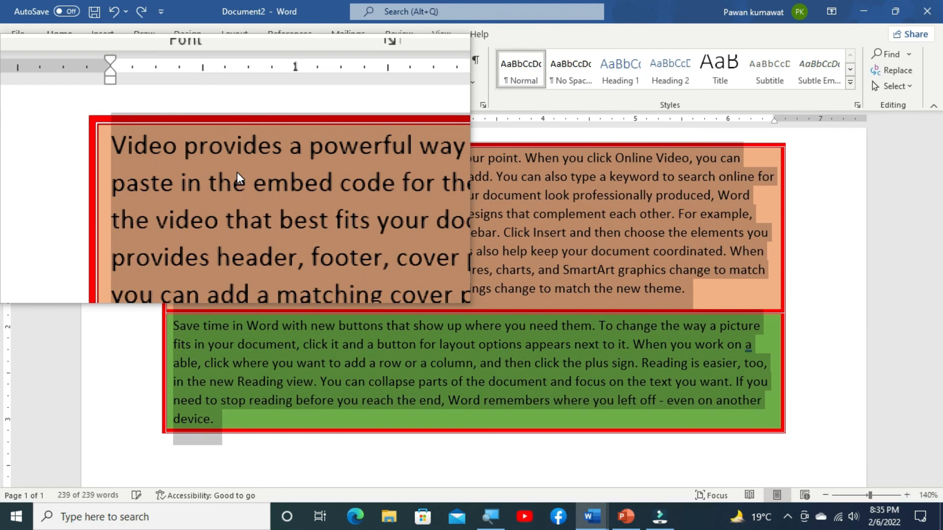